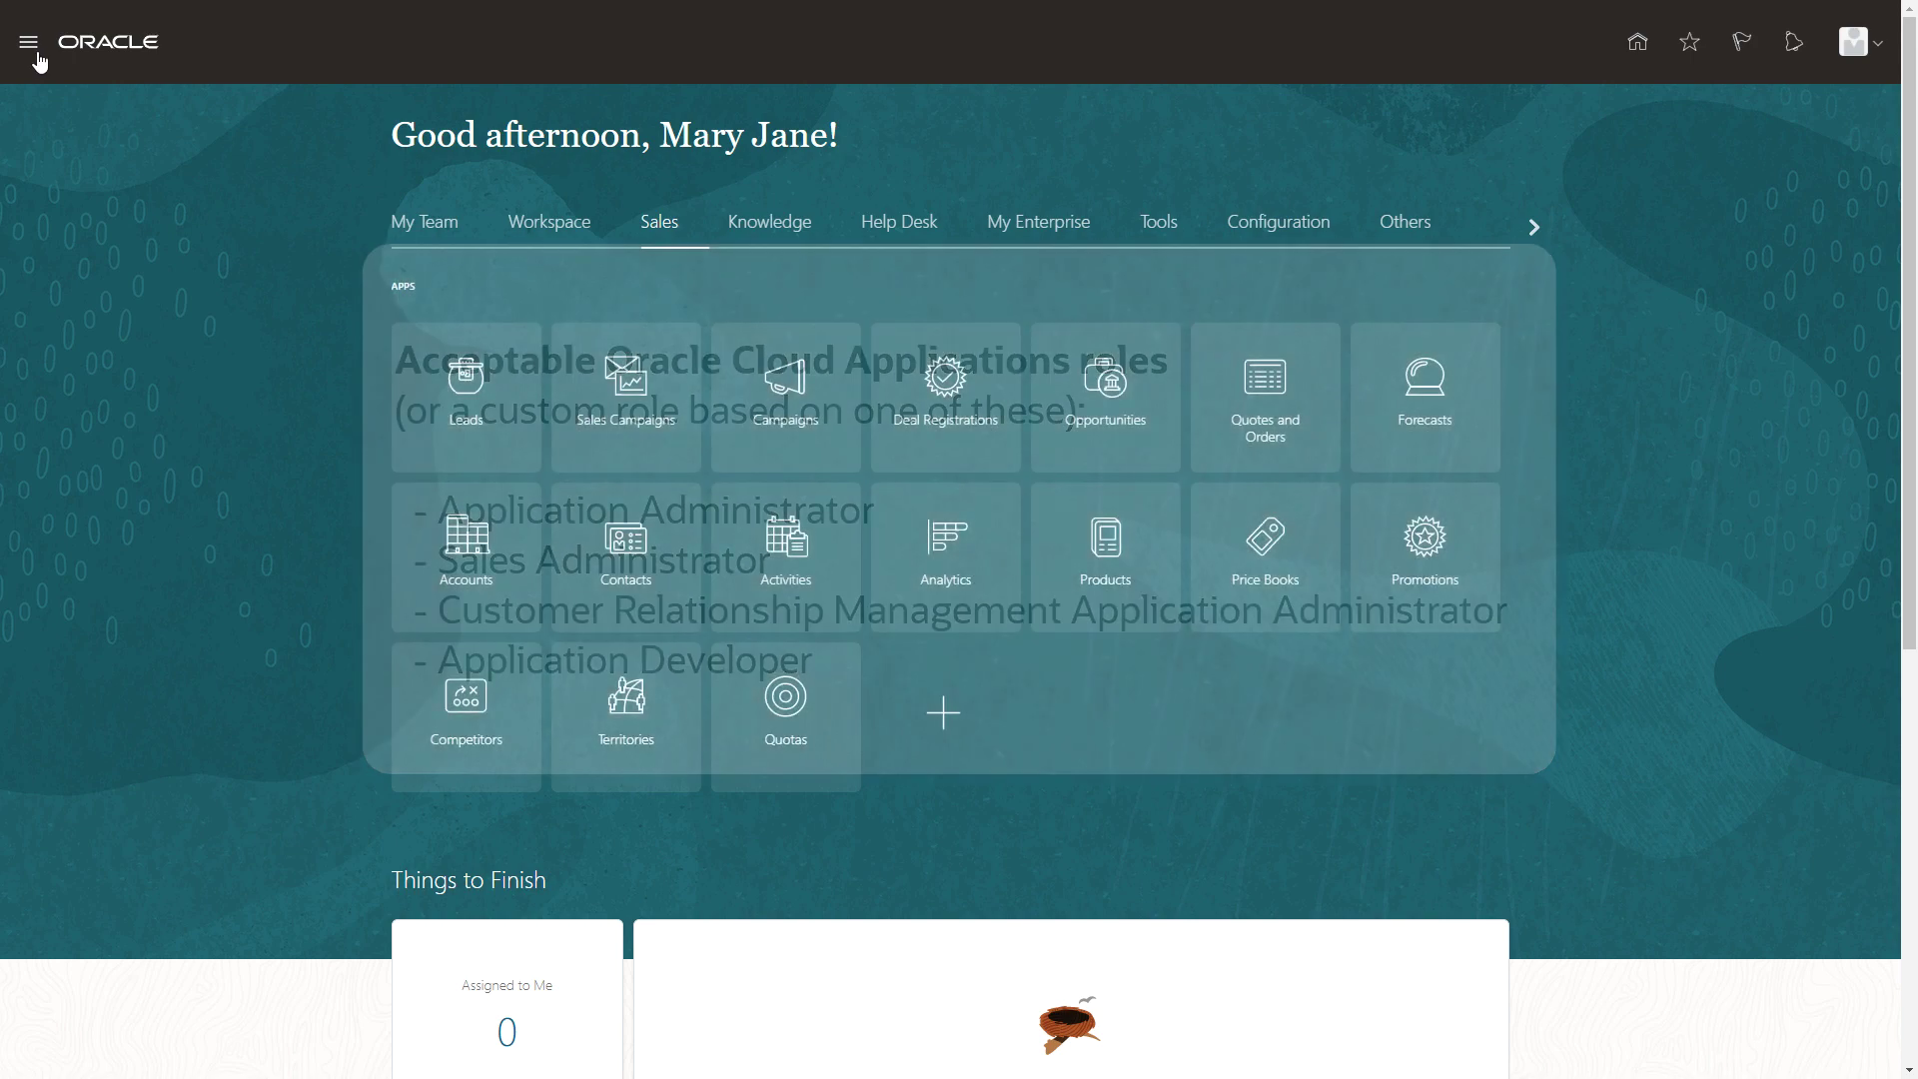
Launch Visual Builder from the Configuration group of the Oracle Cloud Applications navigator
left_click(30, 45)
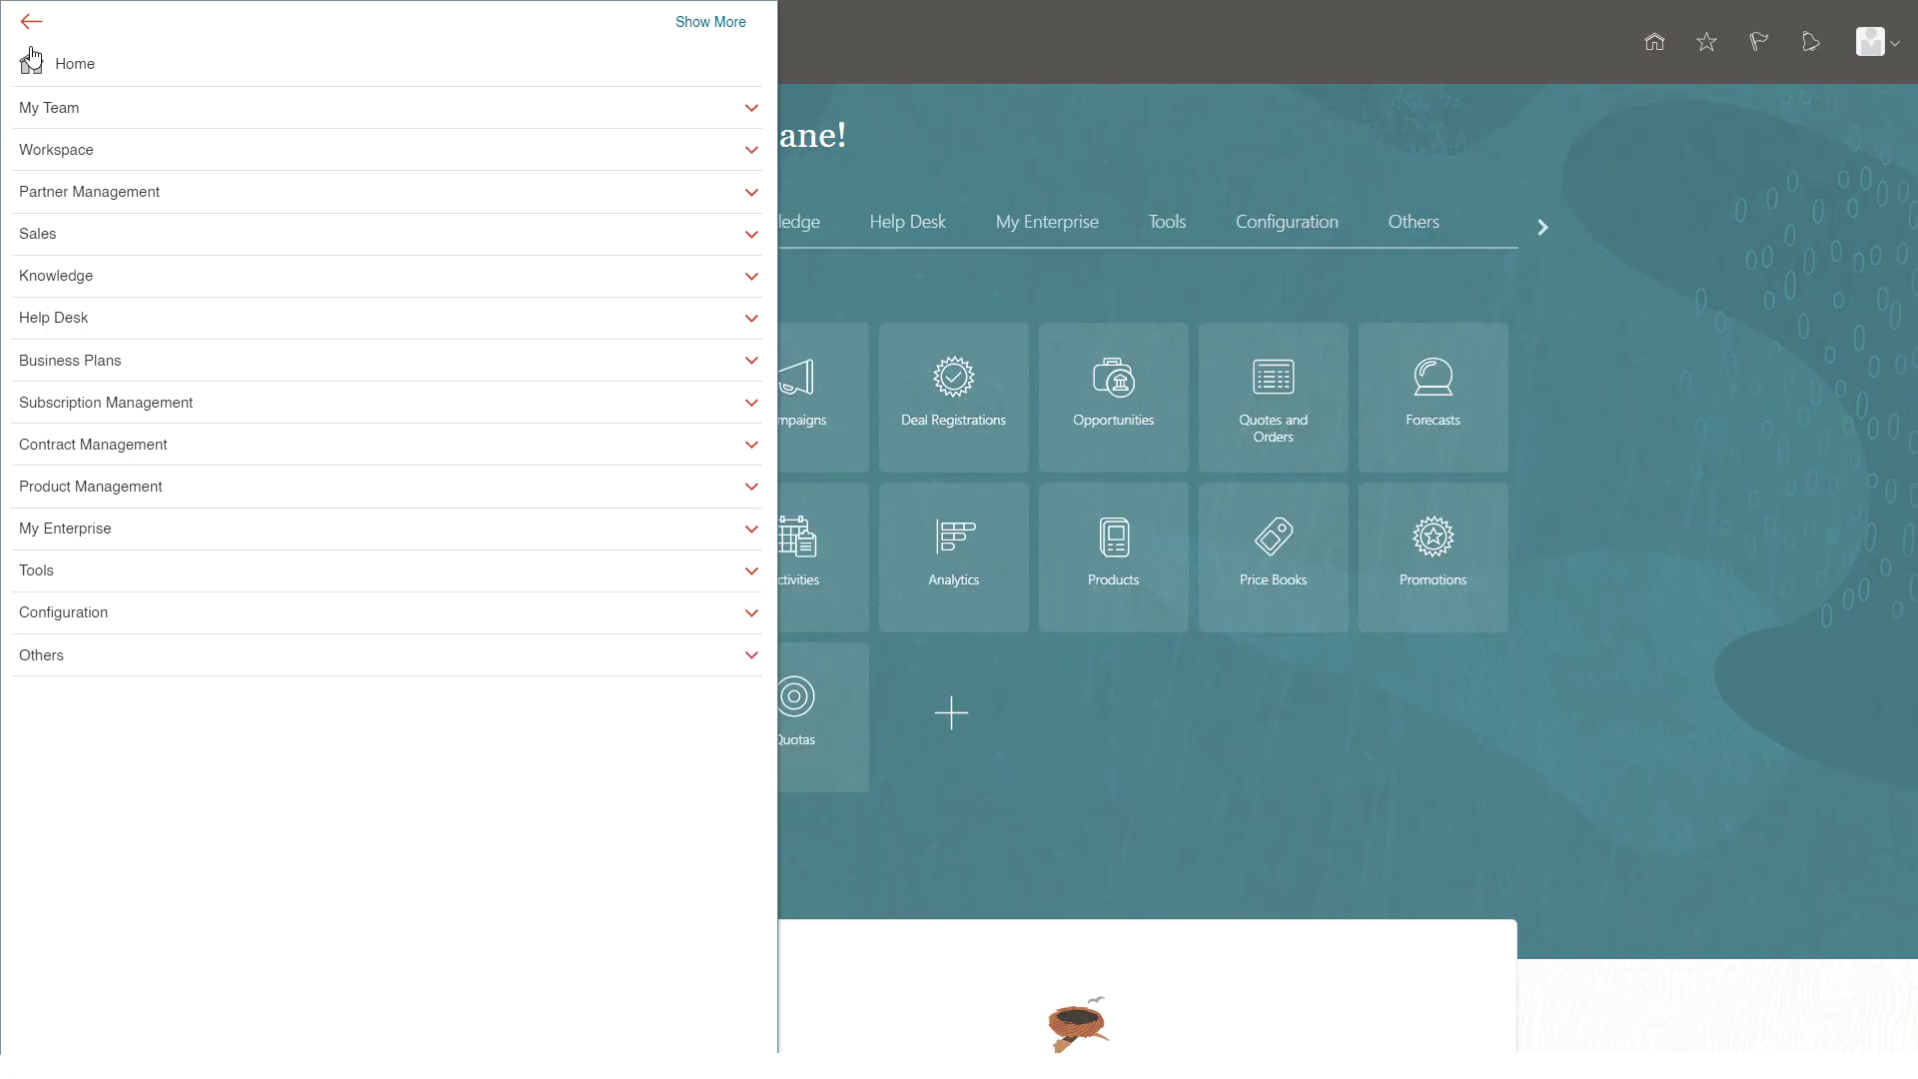
left_click(751, 615)
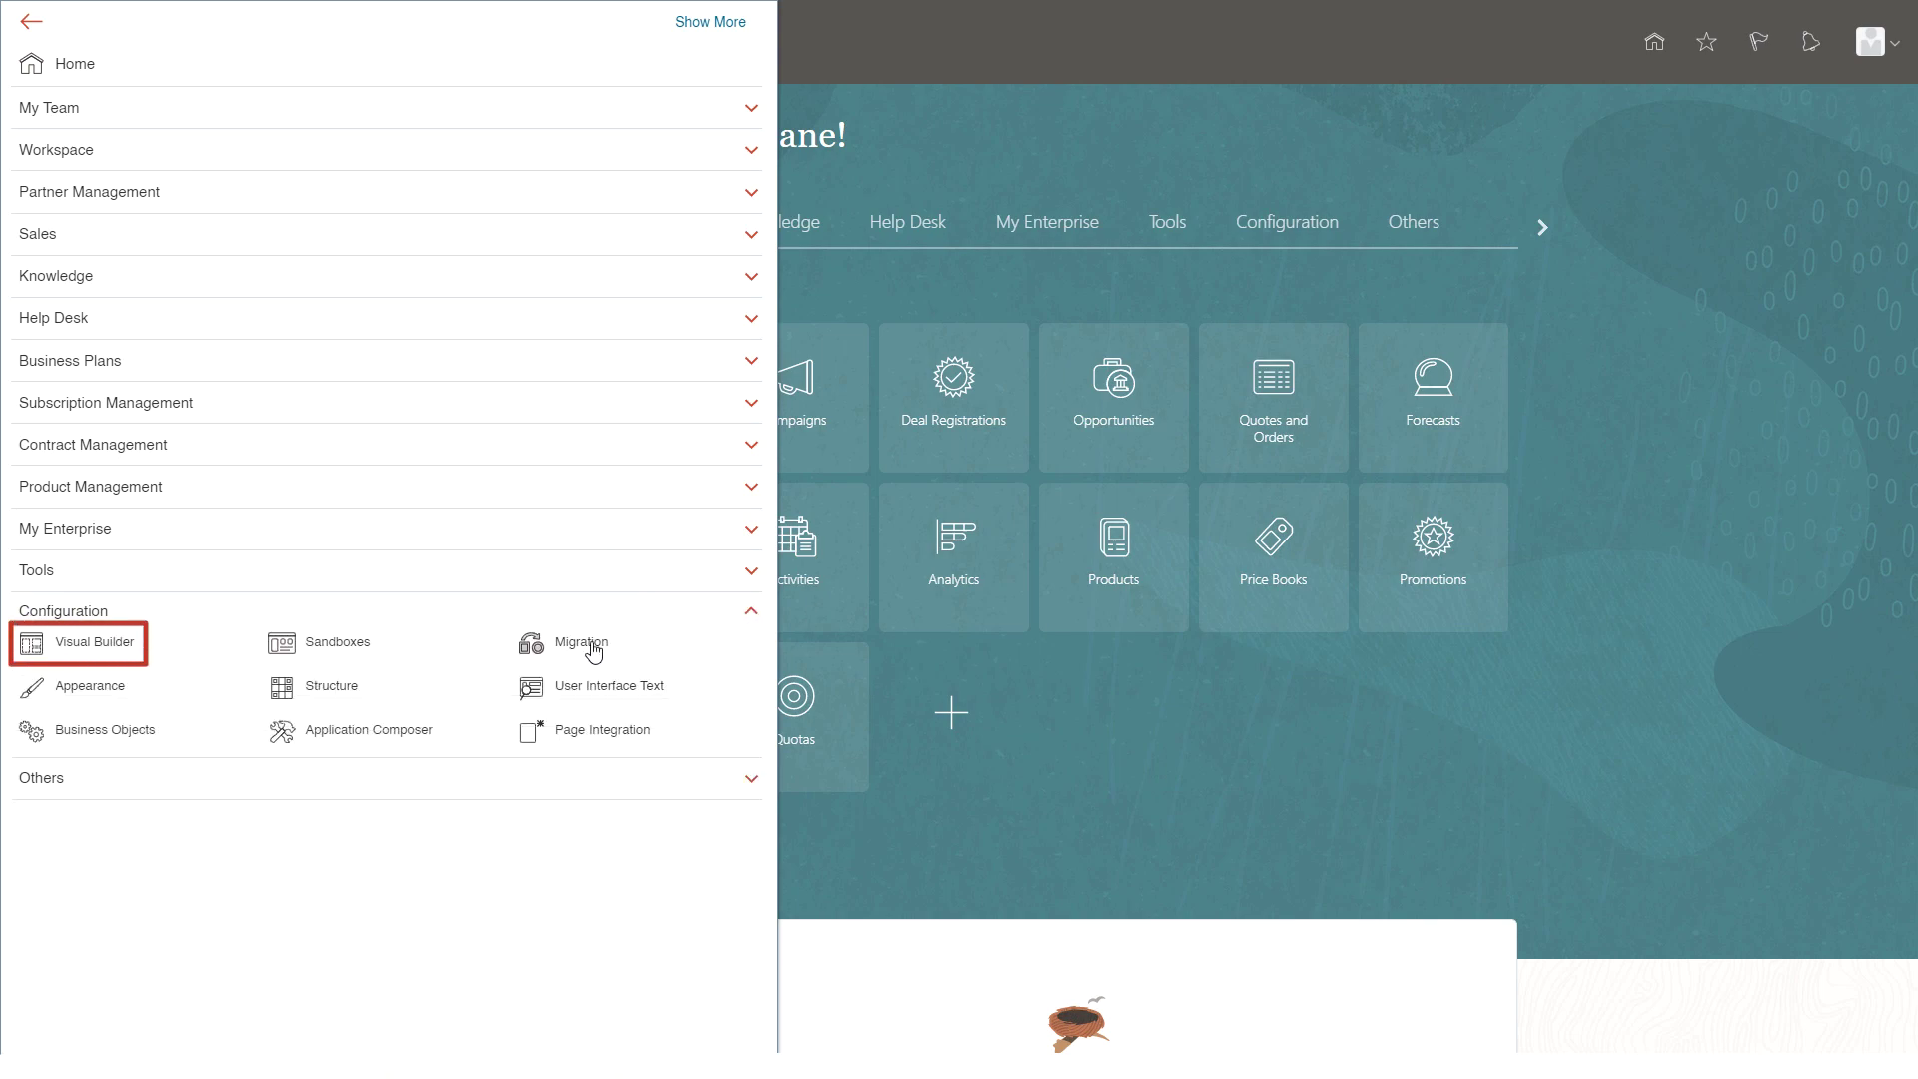
left_click(93, 649)
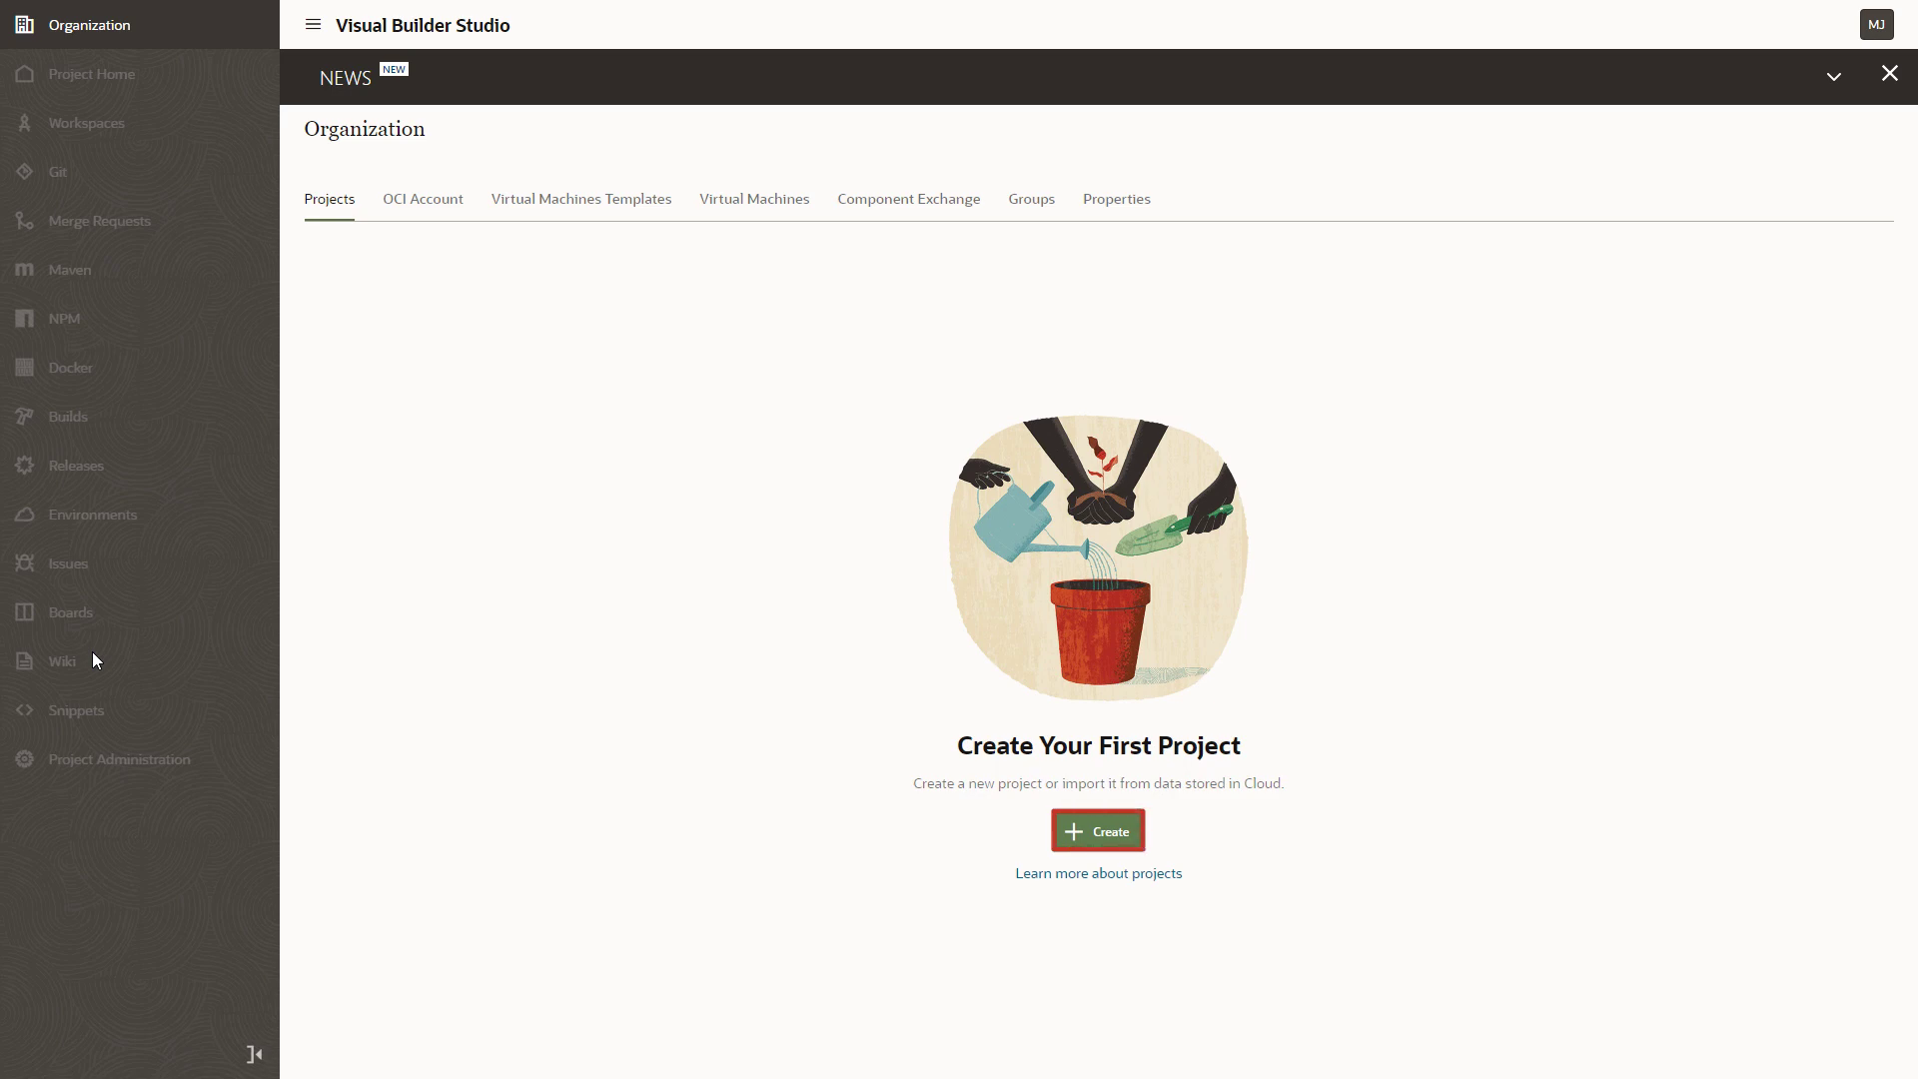
Start a new project named 'Digital Sales' using the Application Extension template
left_click(1093, 839)
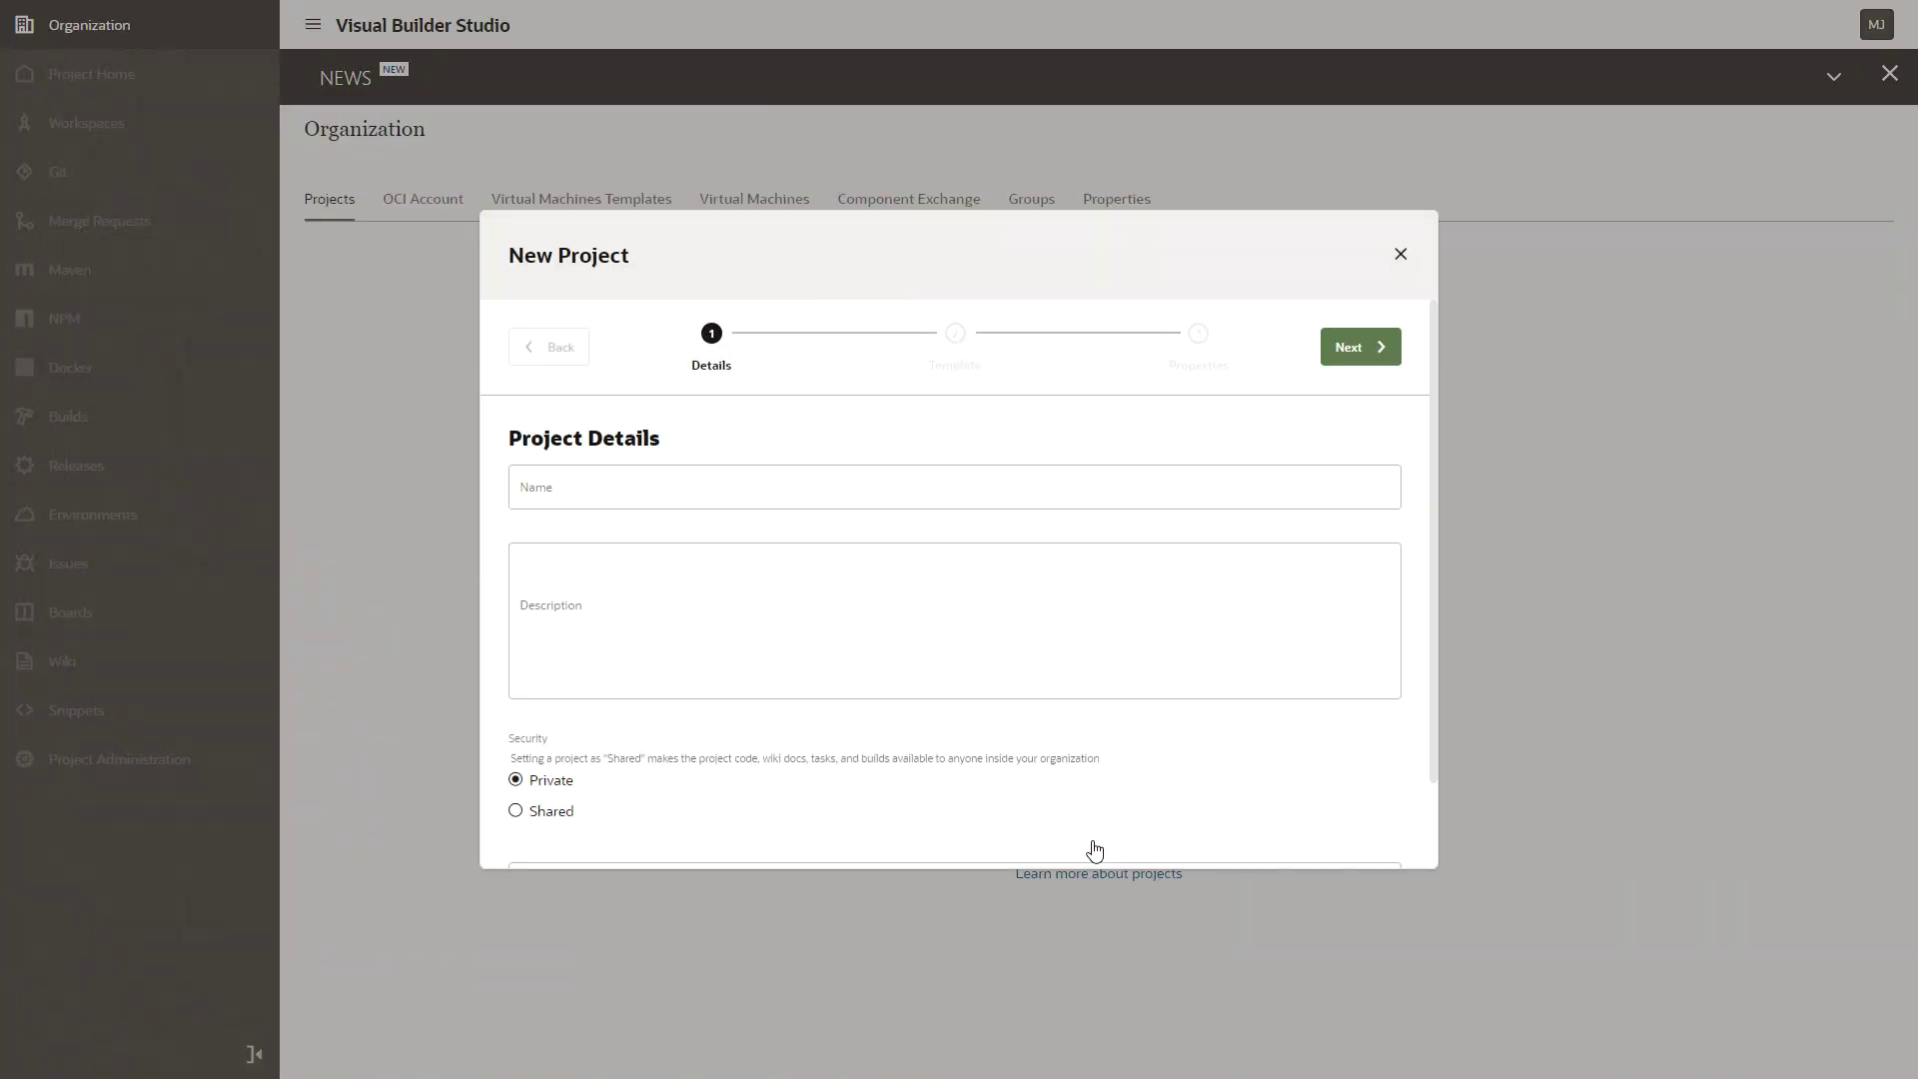
left_click(641, 482)
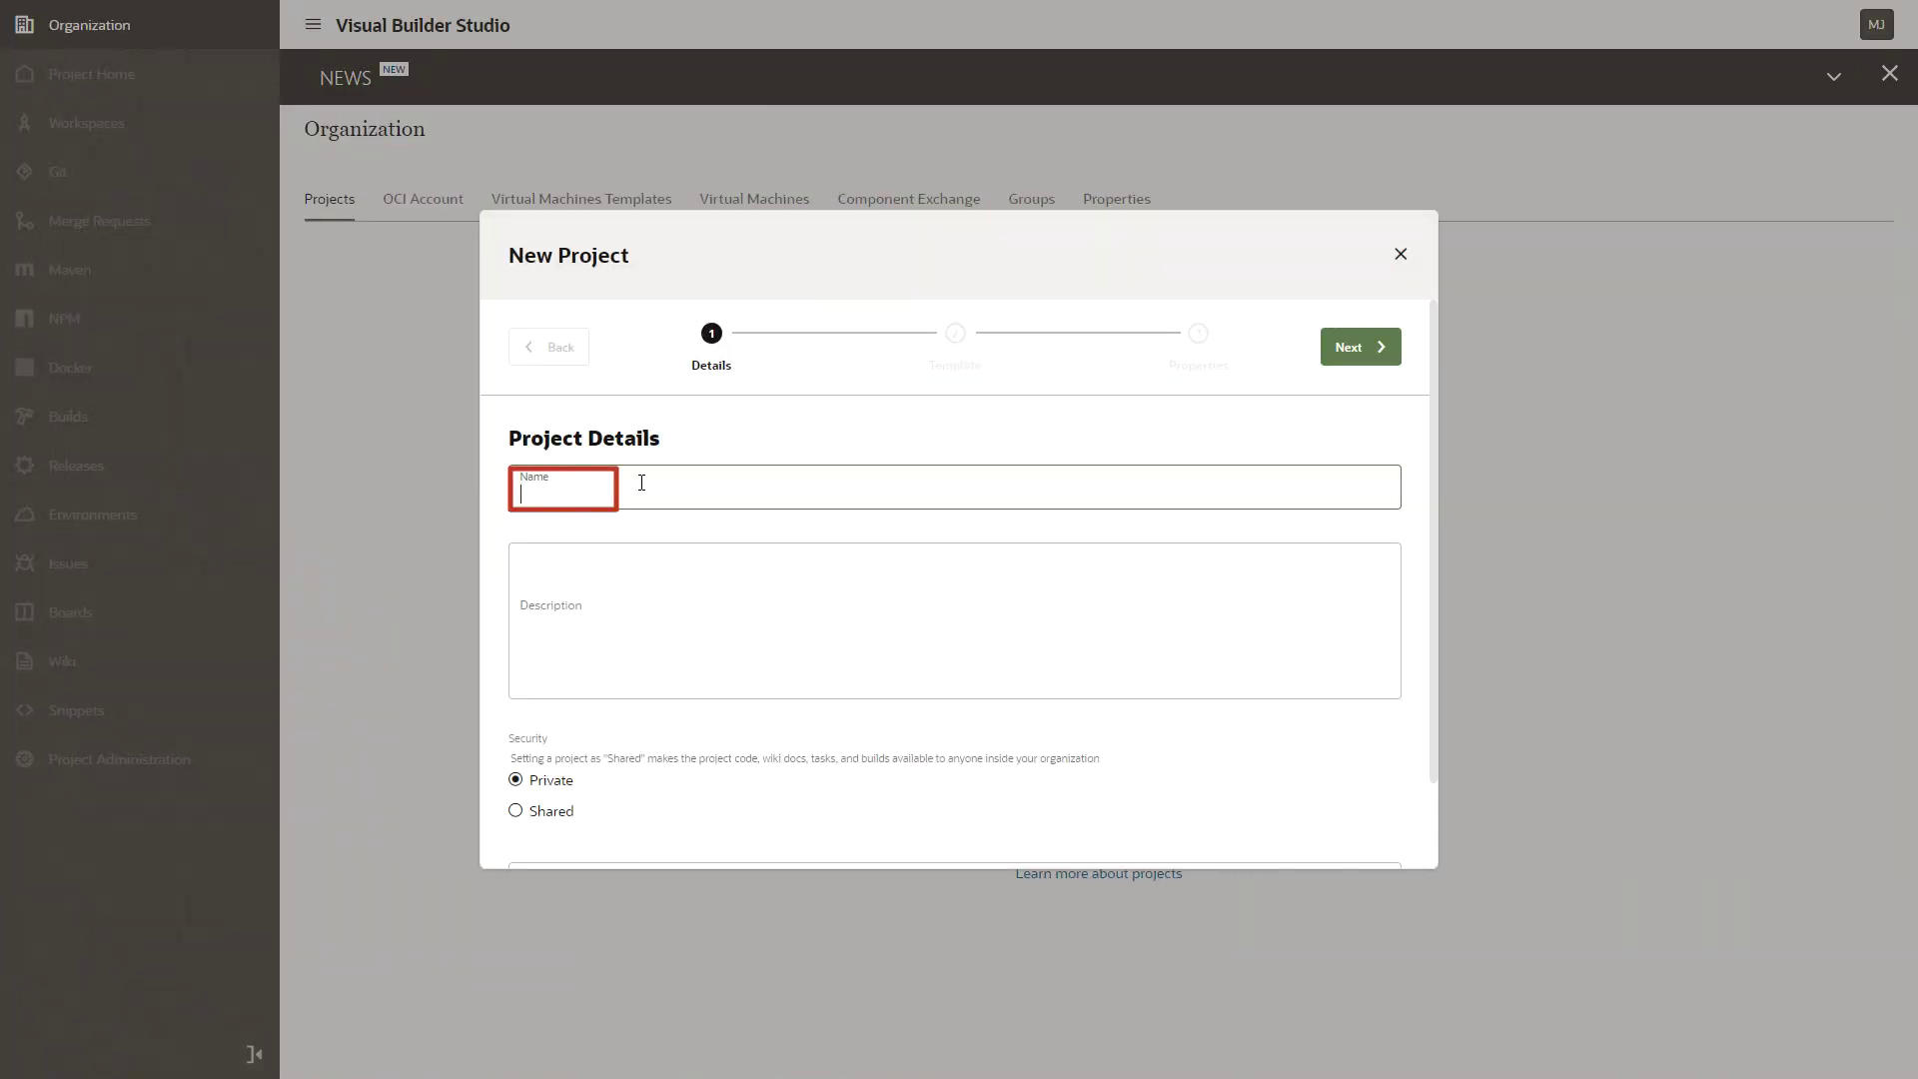
type("Digital Sales")
left_click(1350, 359)
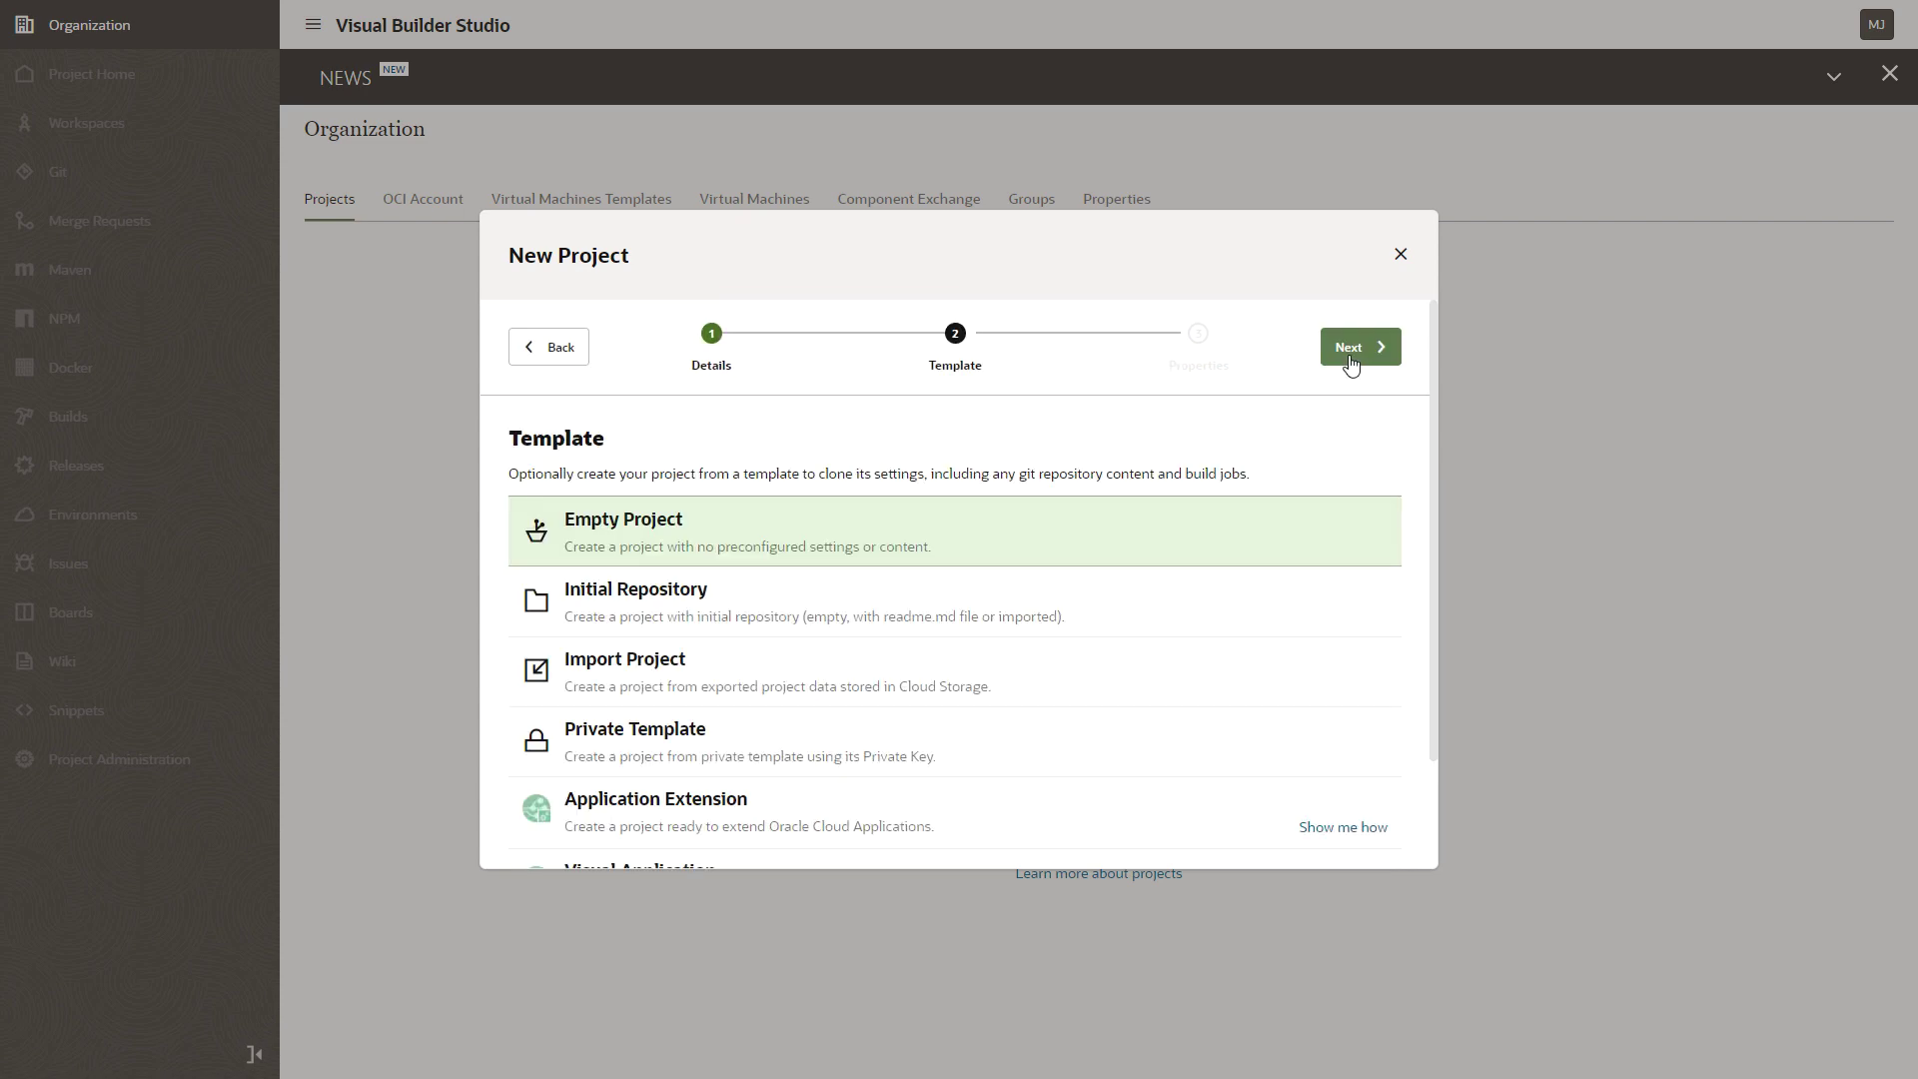
left_click(800, 817)
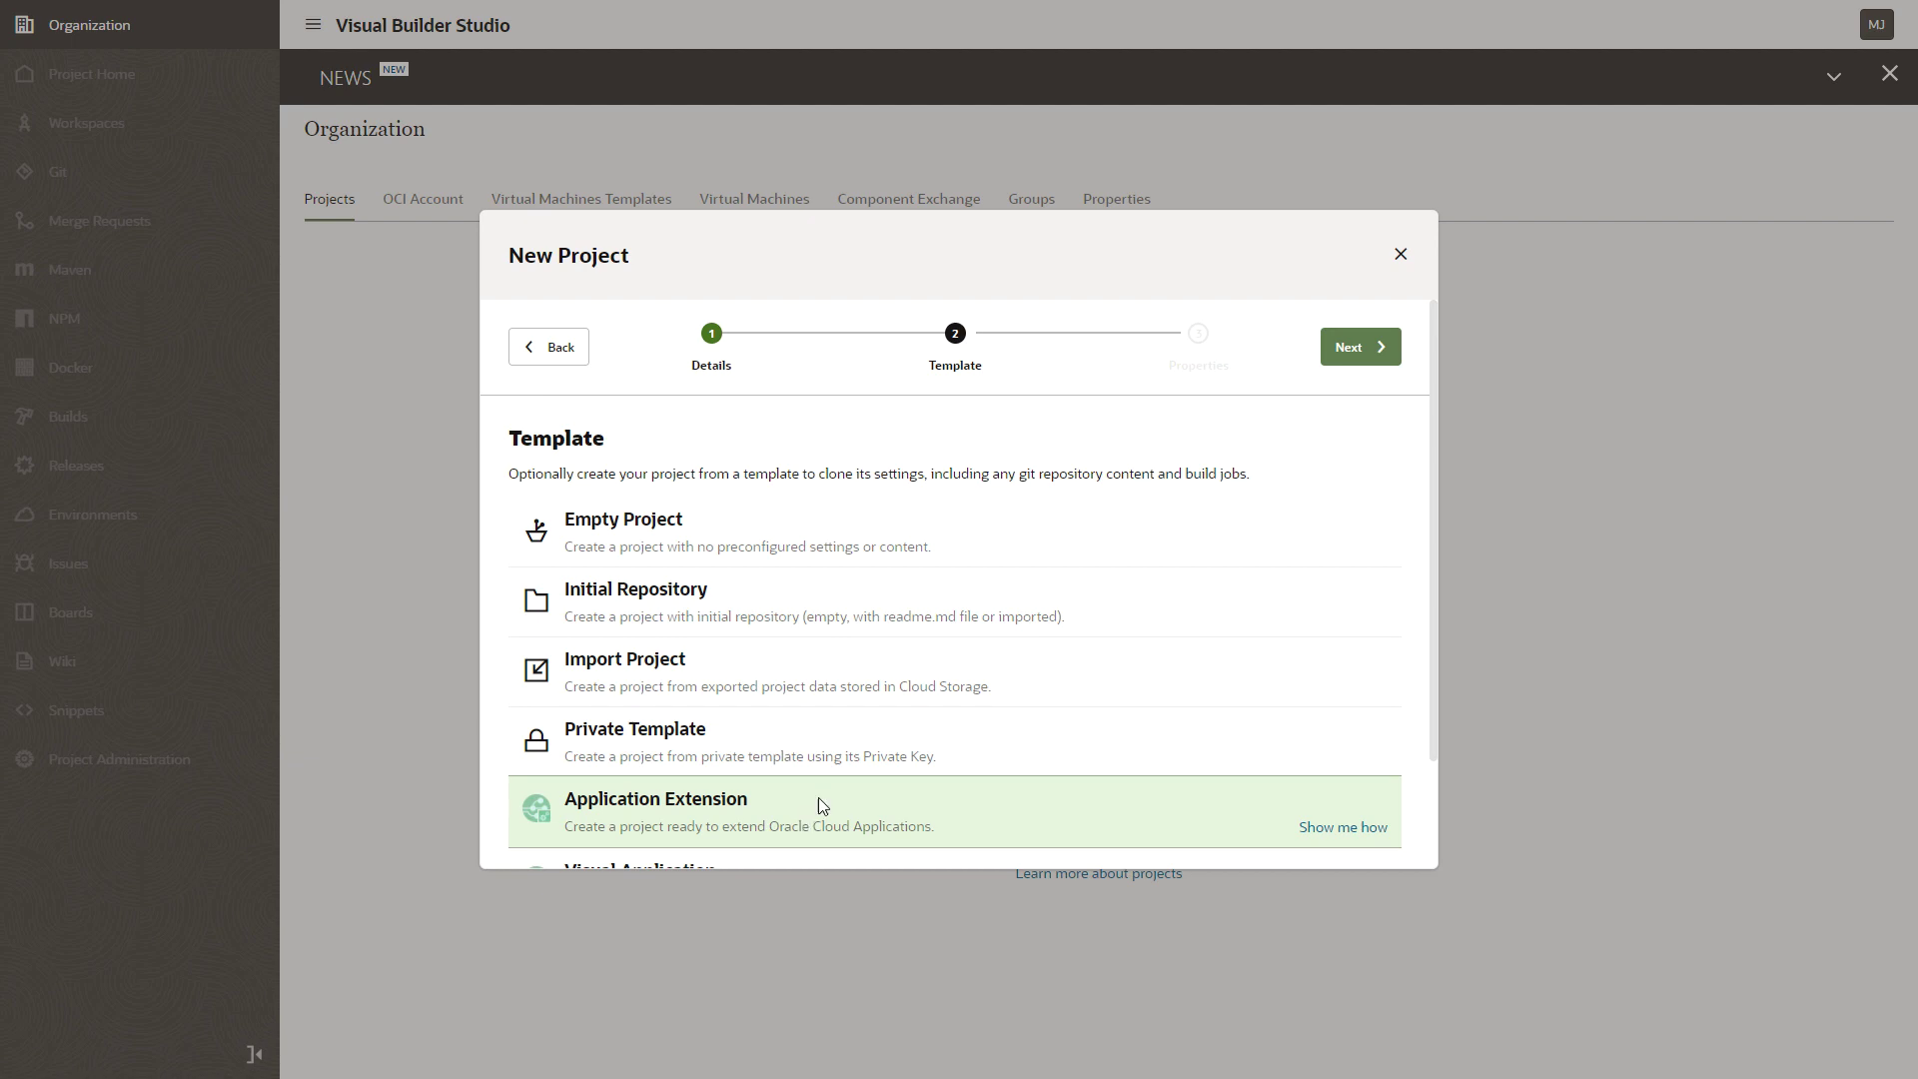
left_click(1348, 367)
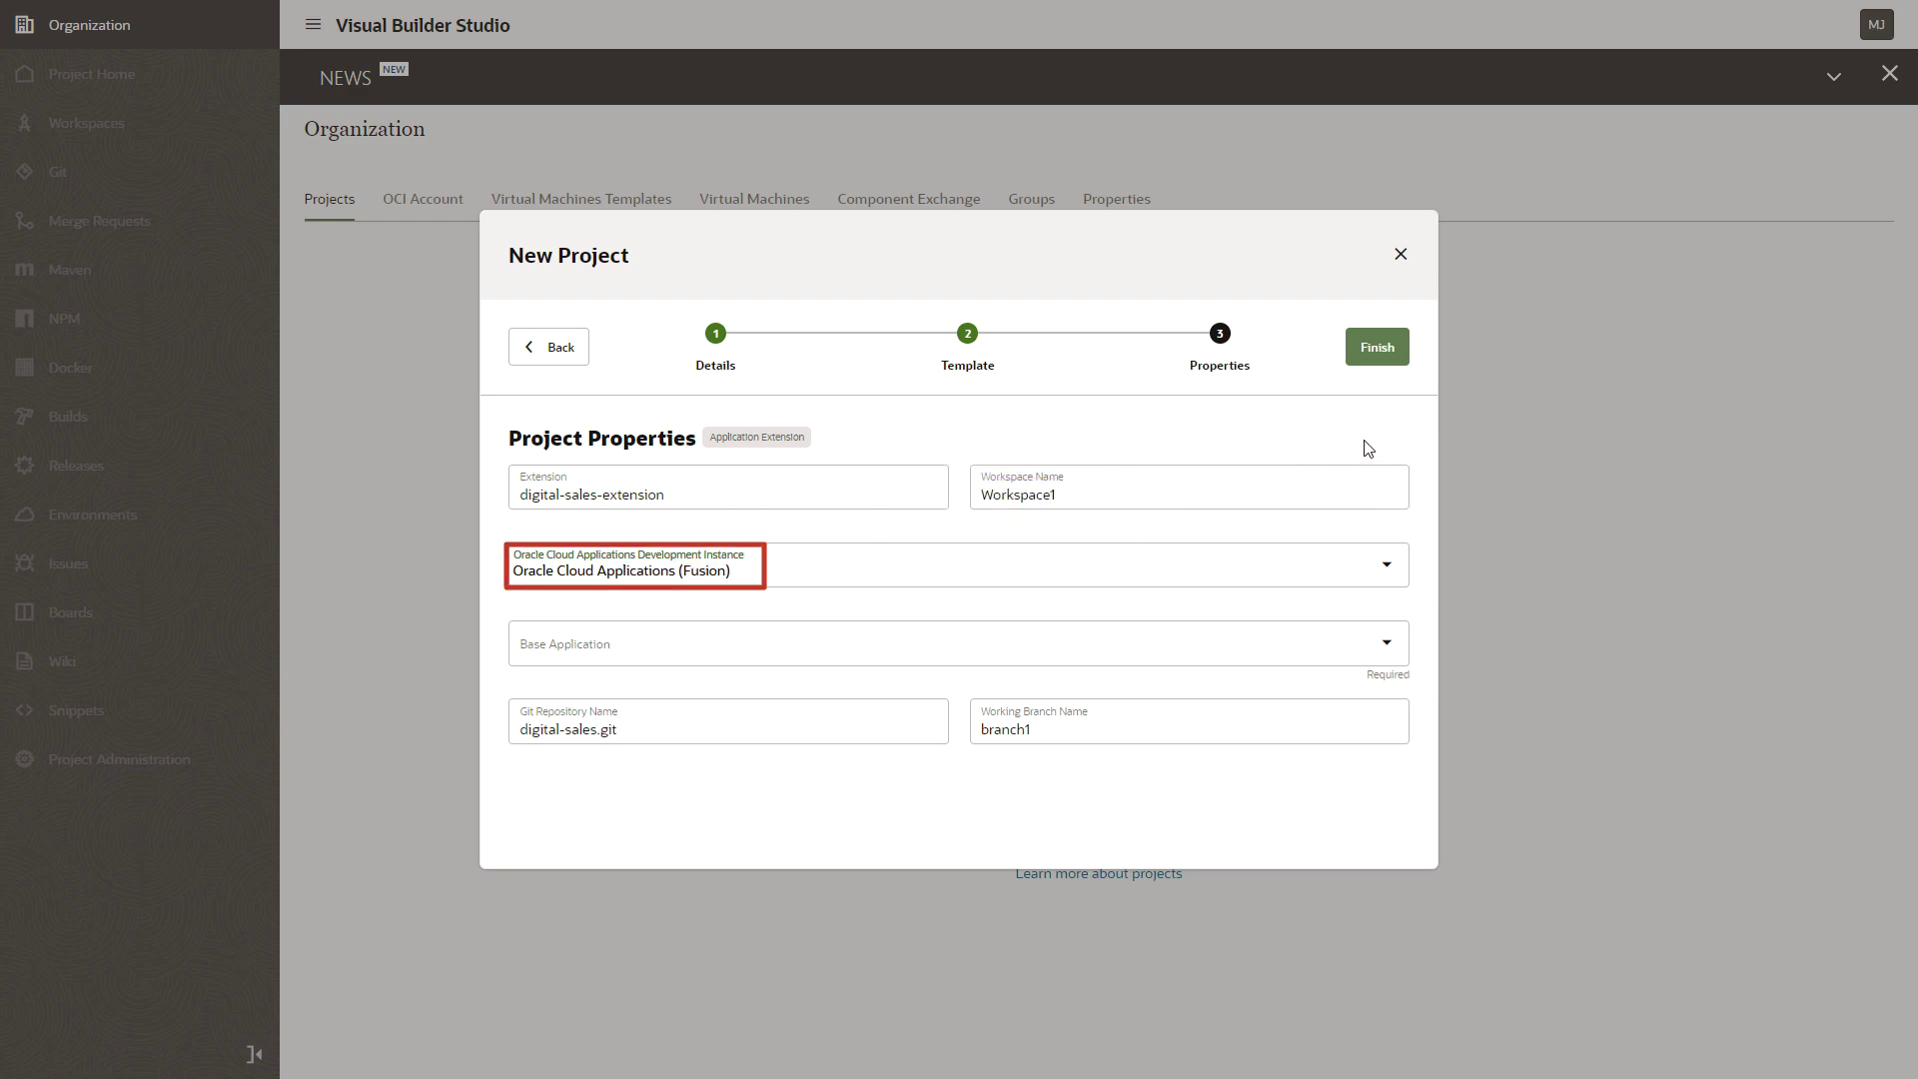
Choose Digital Sales as the base application and finish creating the project
left_click(1387, 647)
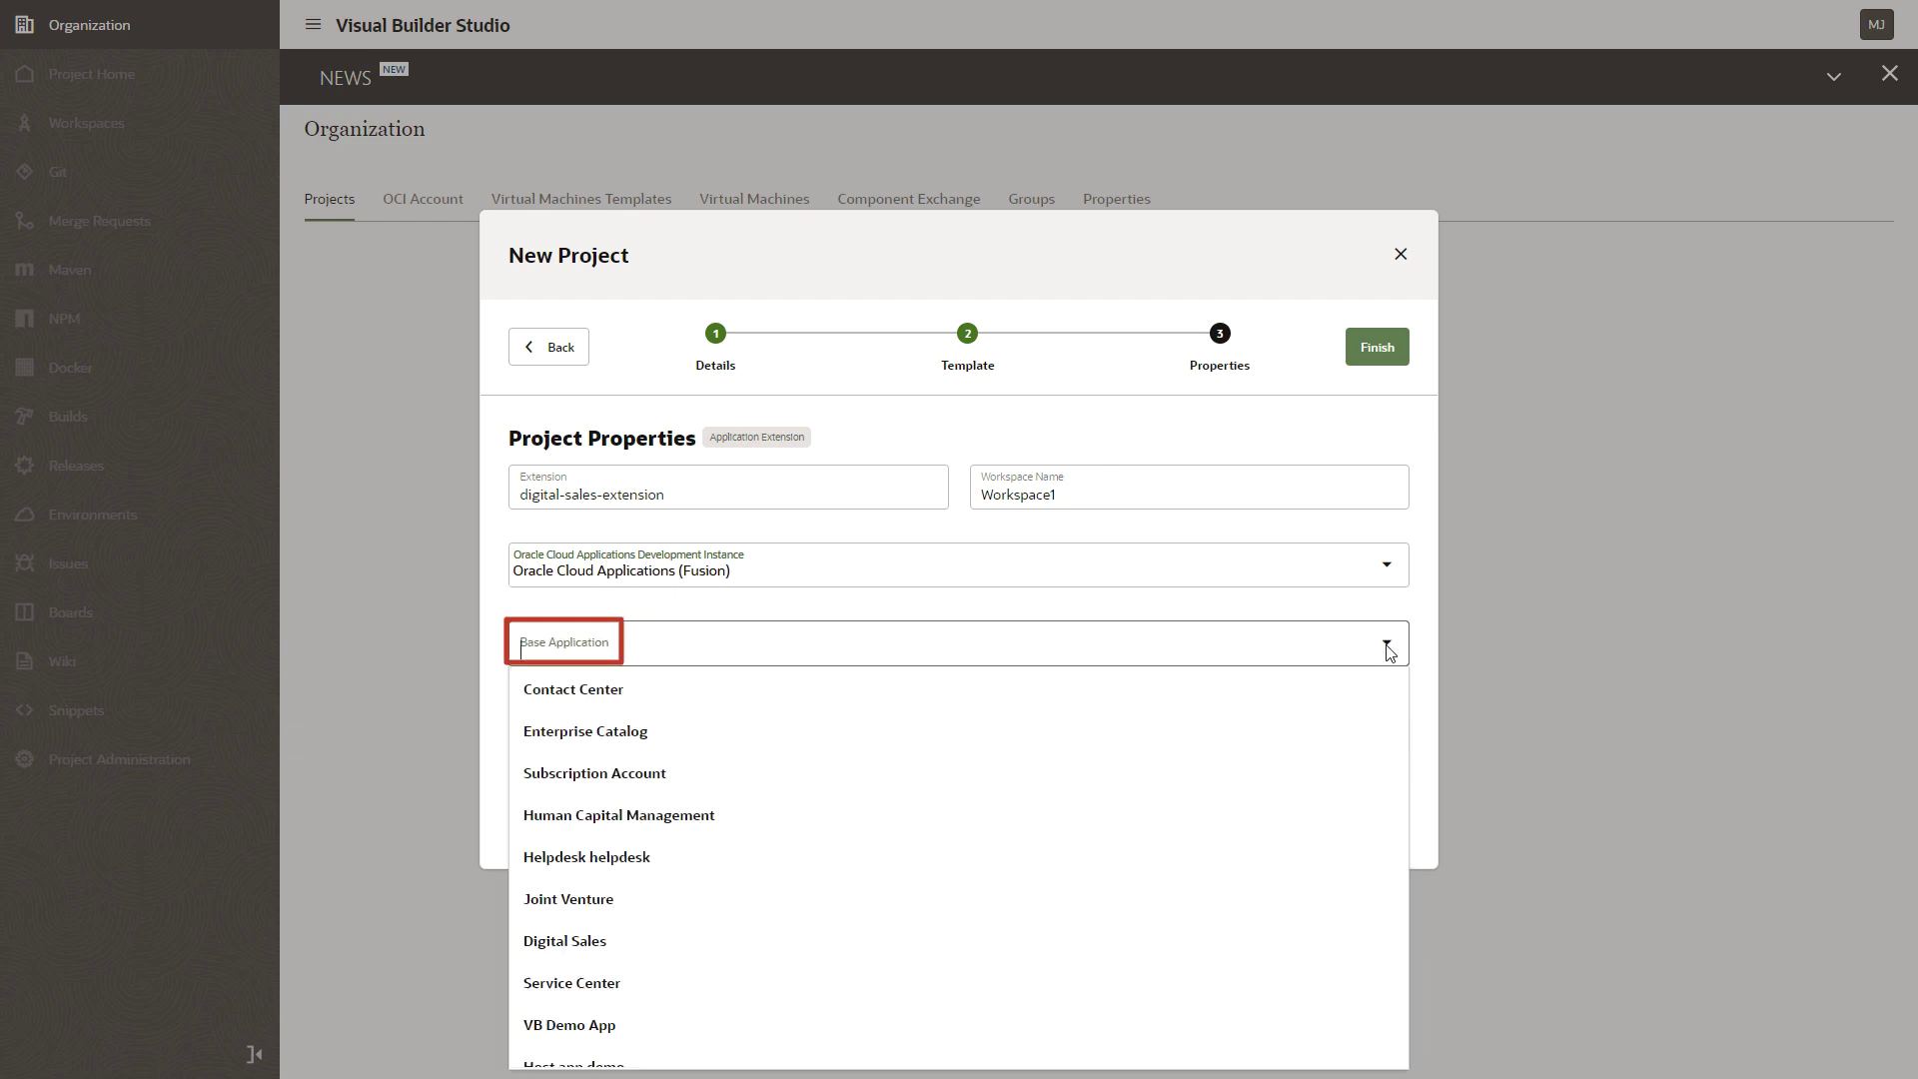
left_click(580, 940)
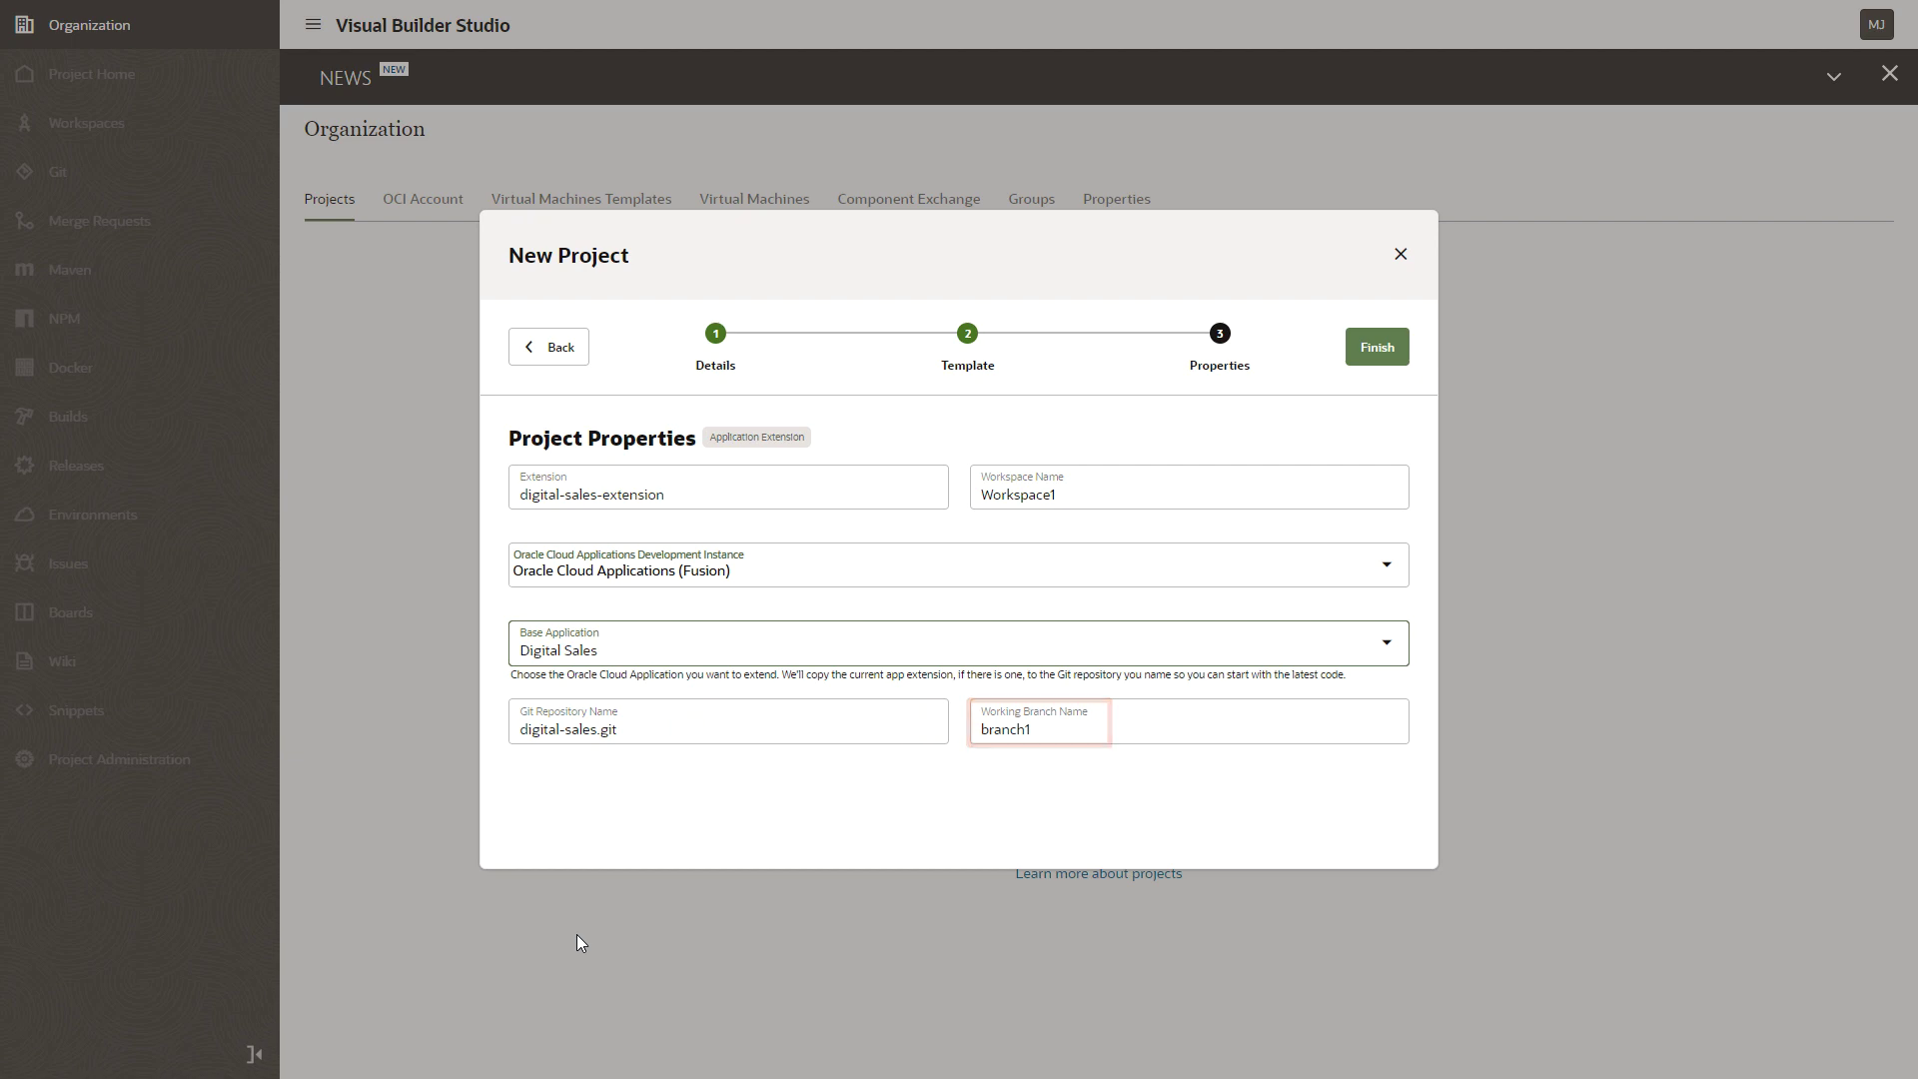
left_click(1363, 354)
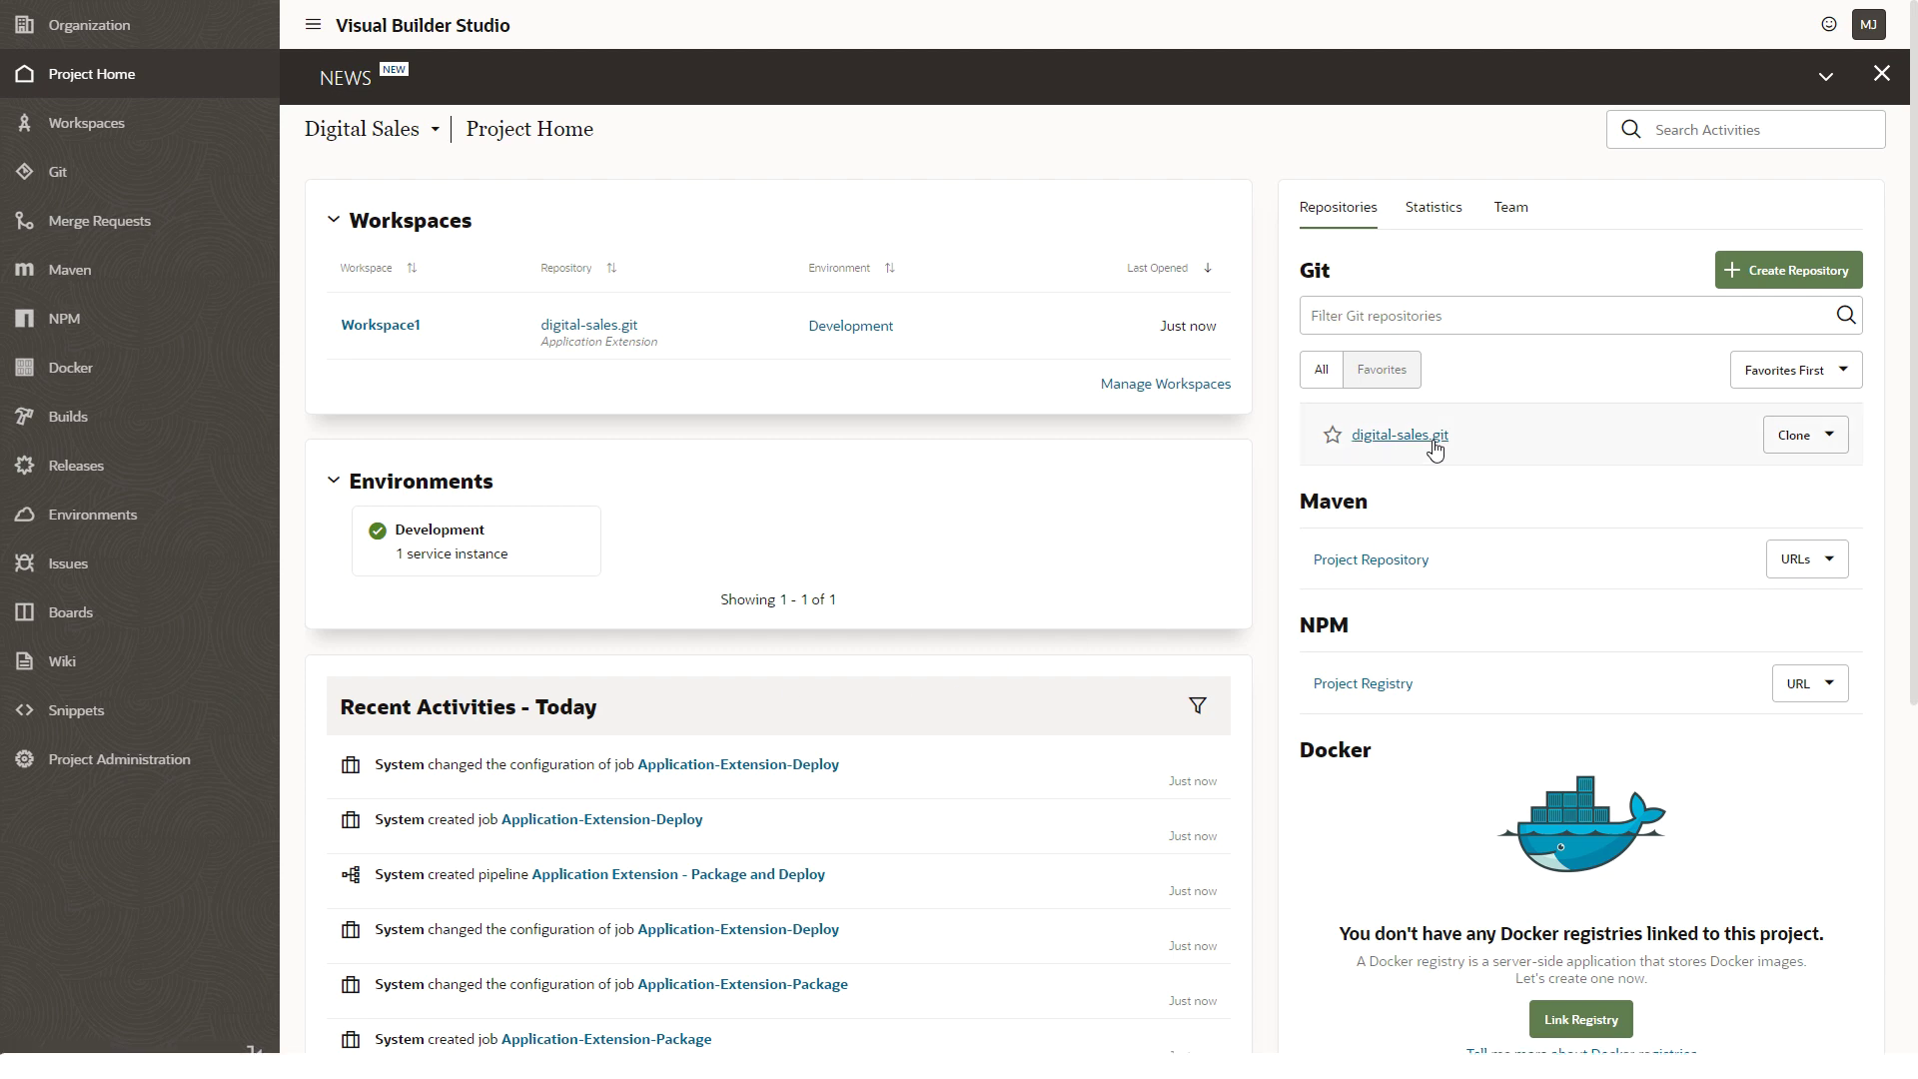
Browse the digital-sales.git repository and Workspace1, then go to the project's Builds page
left_click(1400, 435)
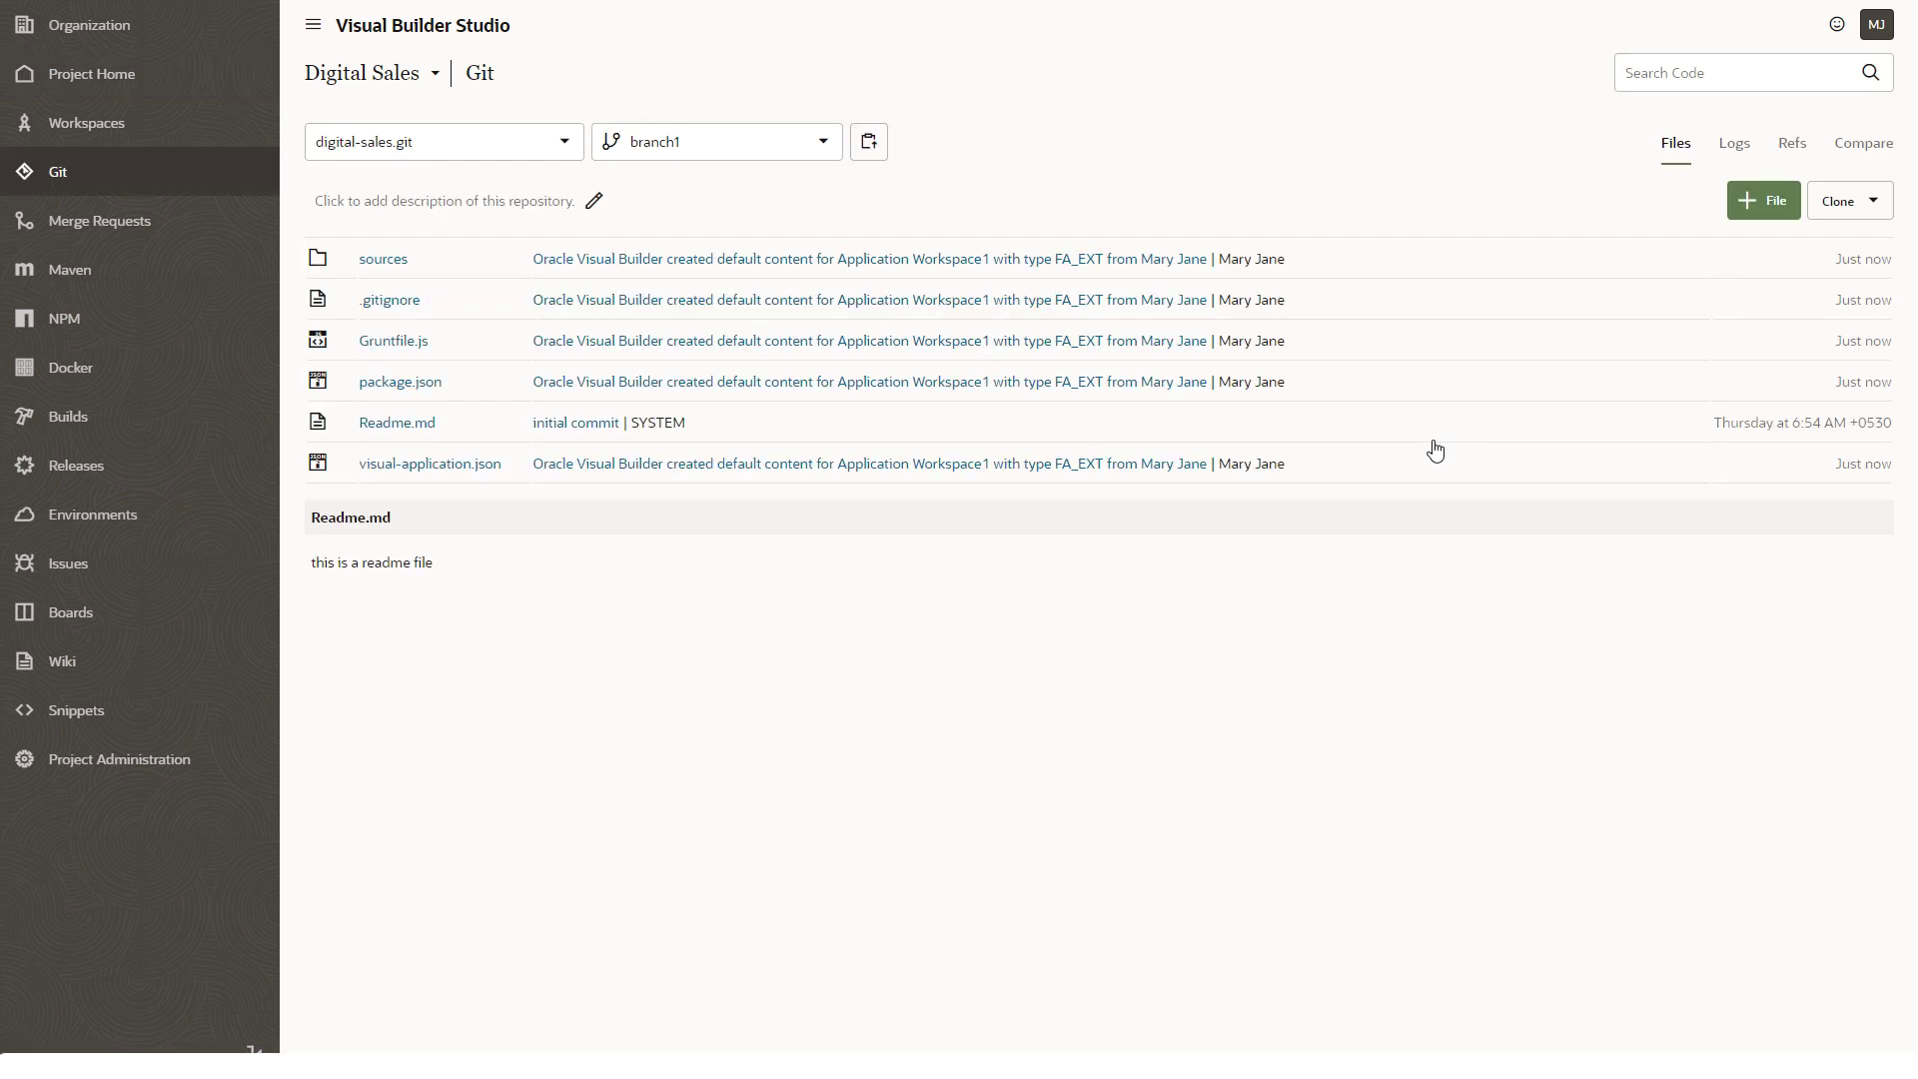
left_click(98, 126)
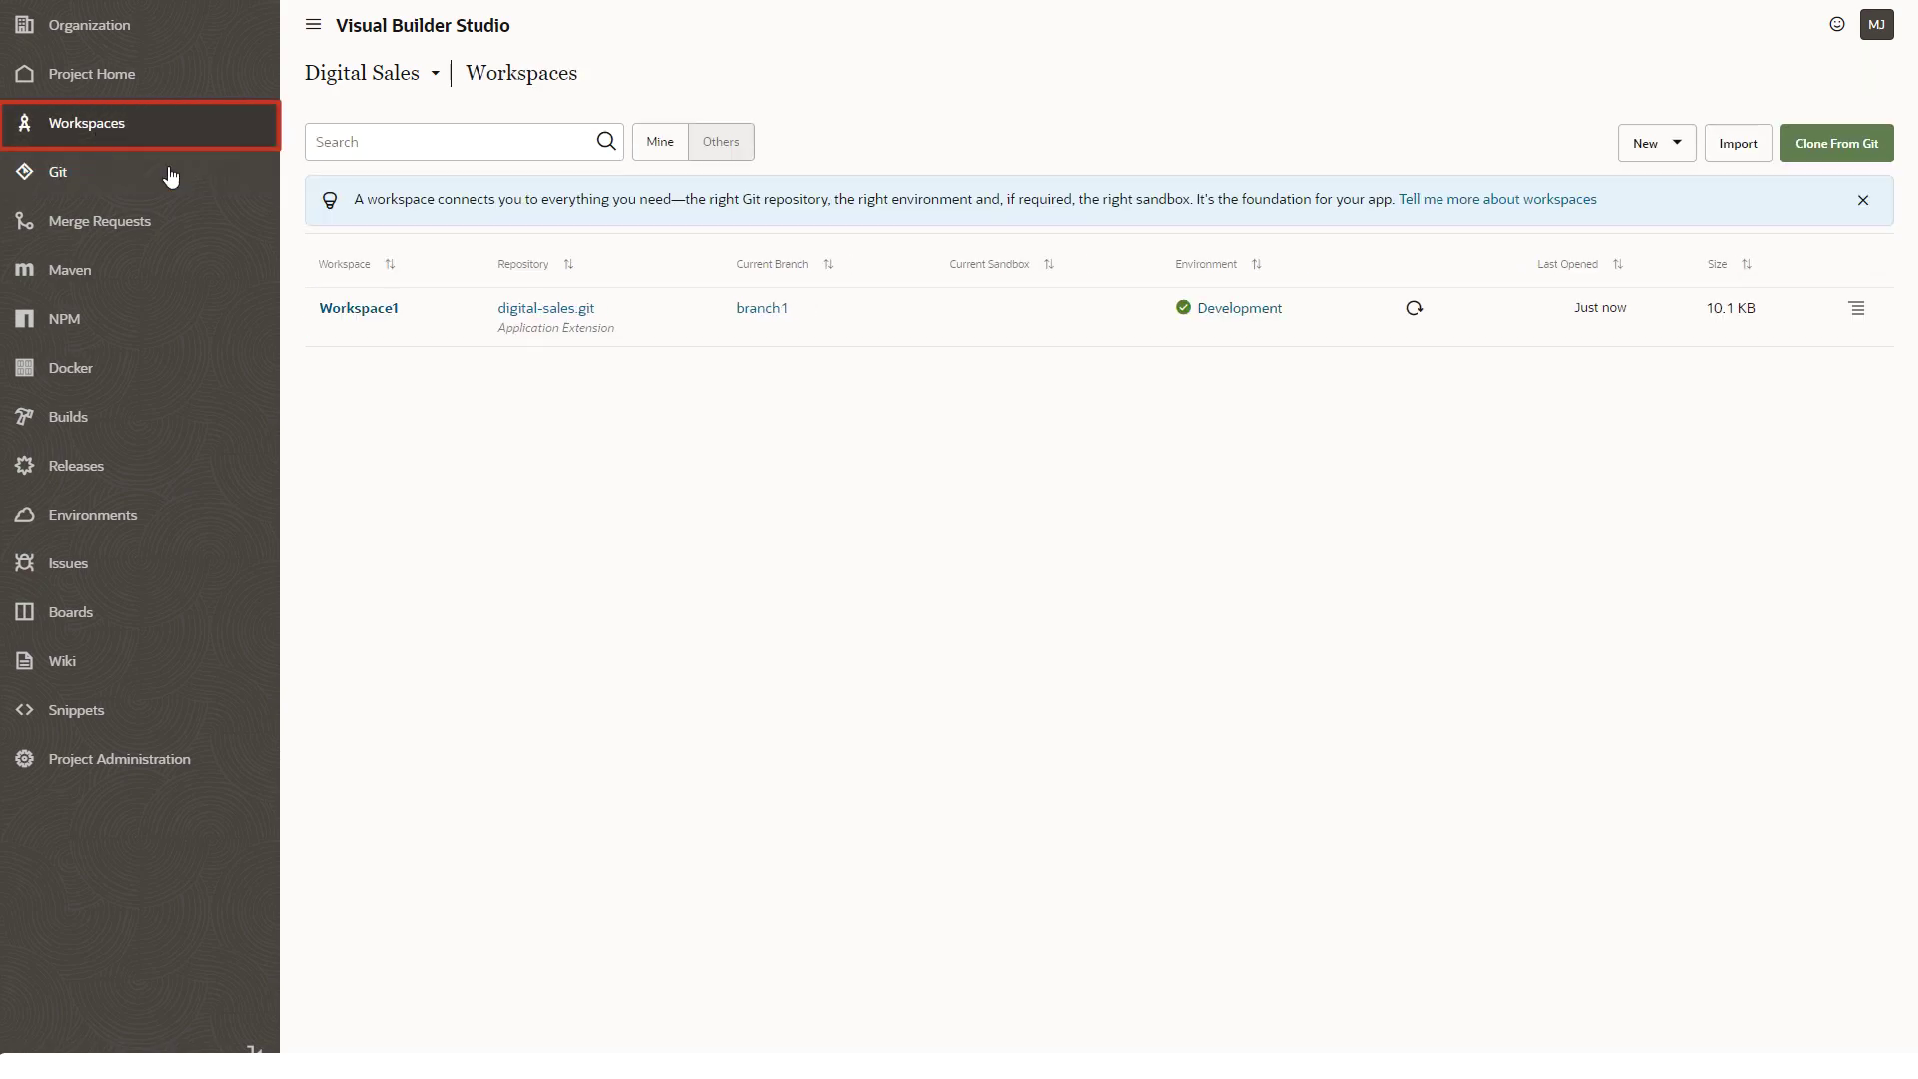
left_click(358, 316)
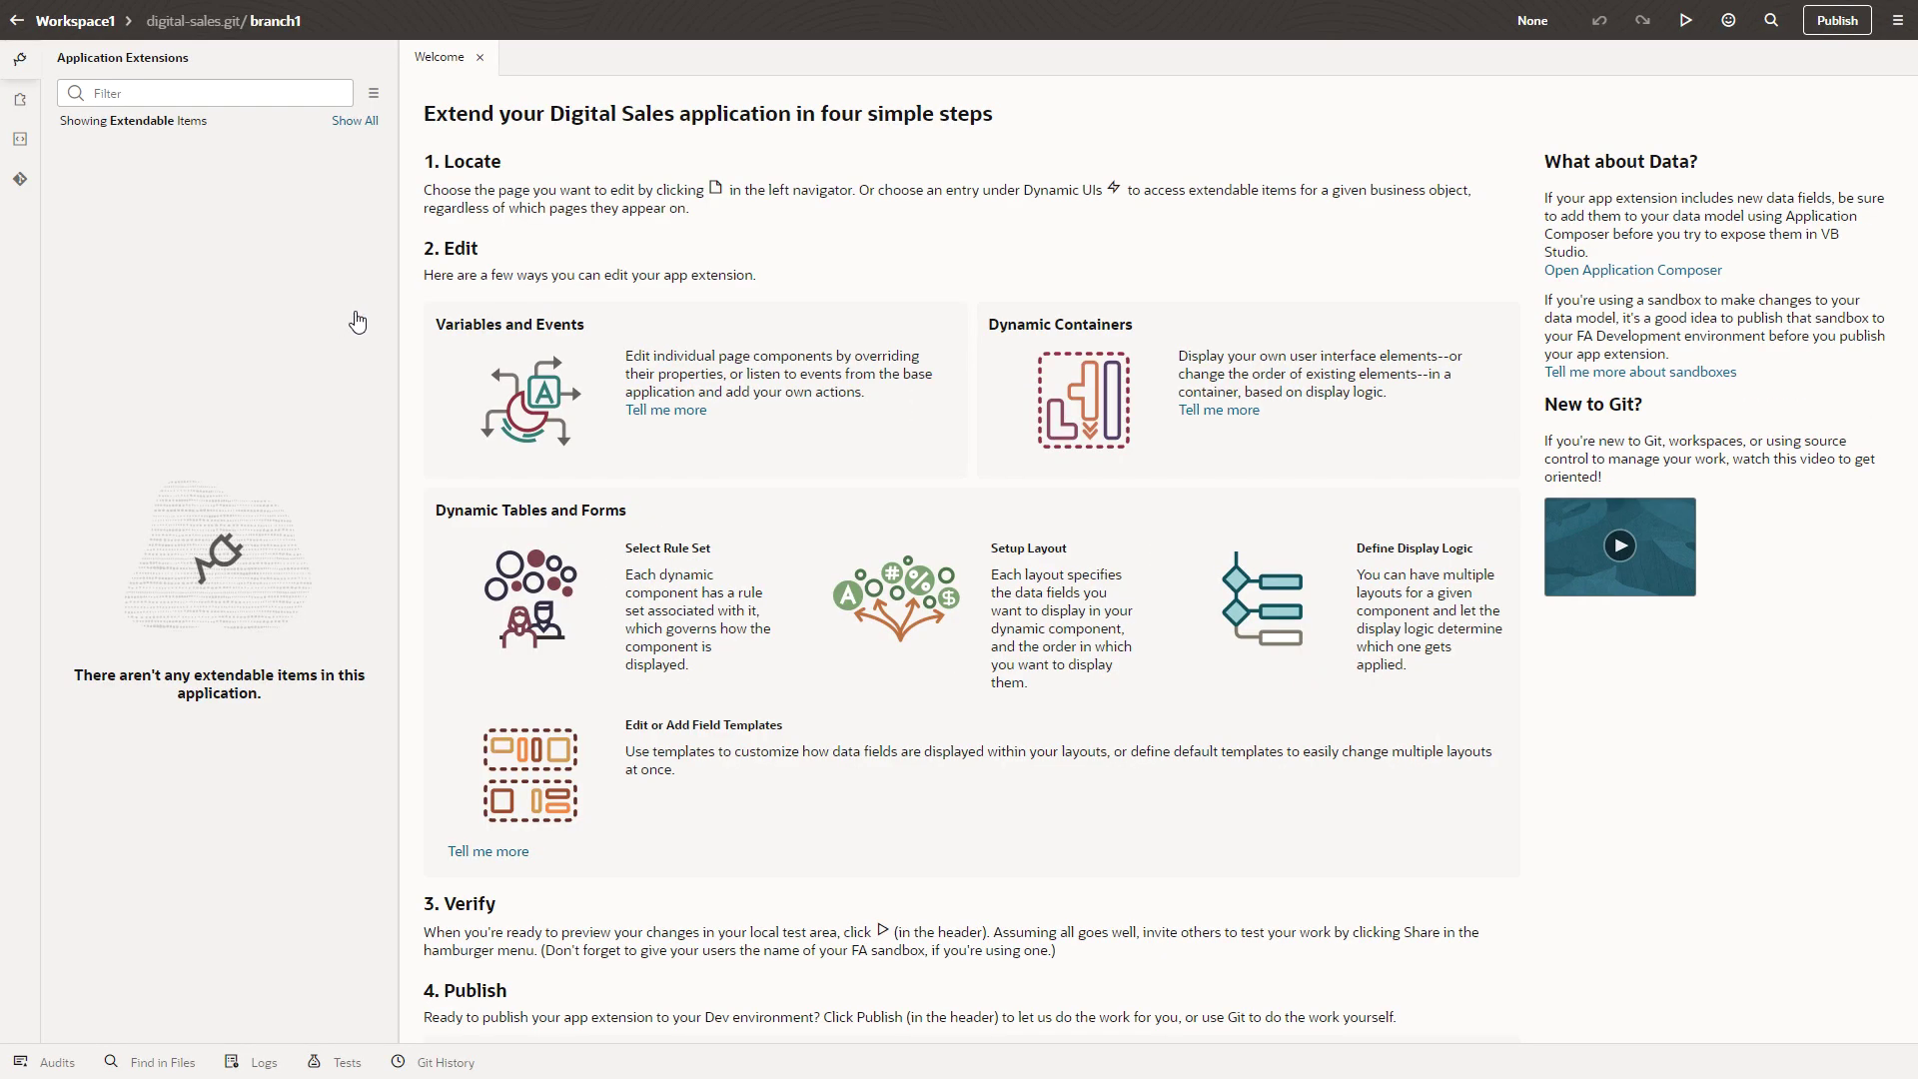
left_click(17, 20)
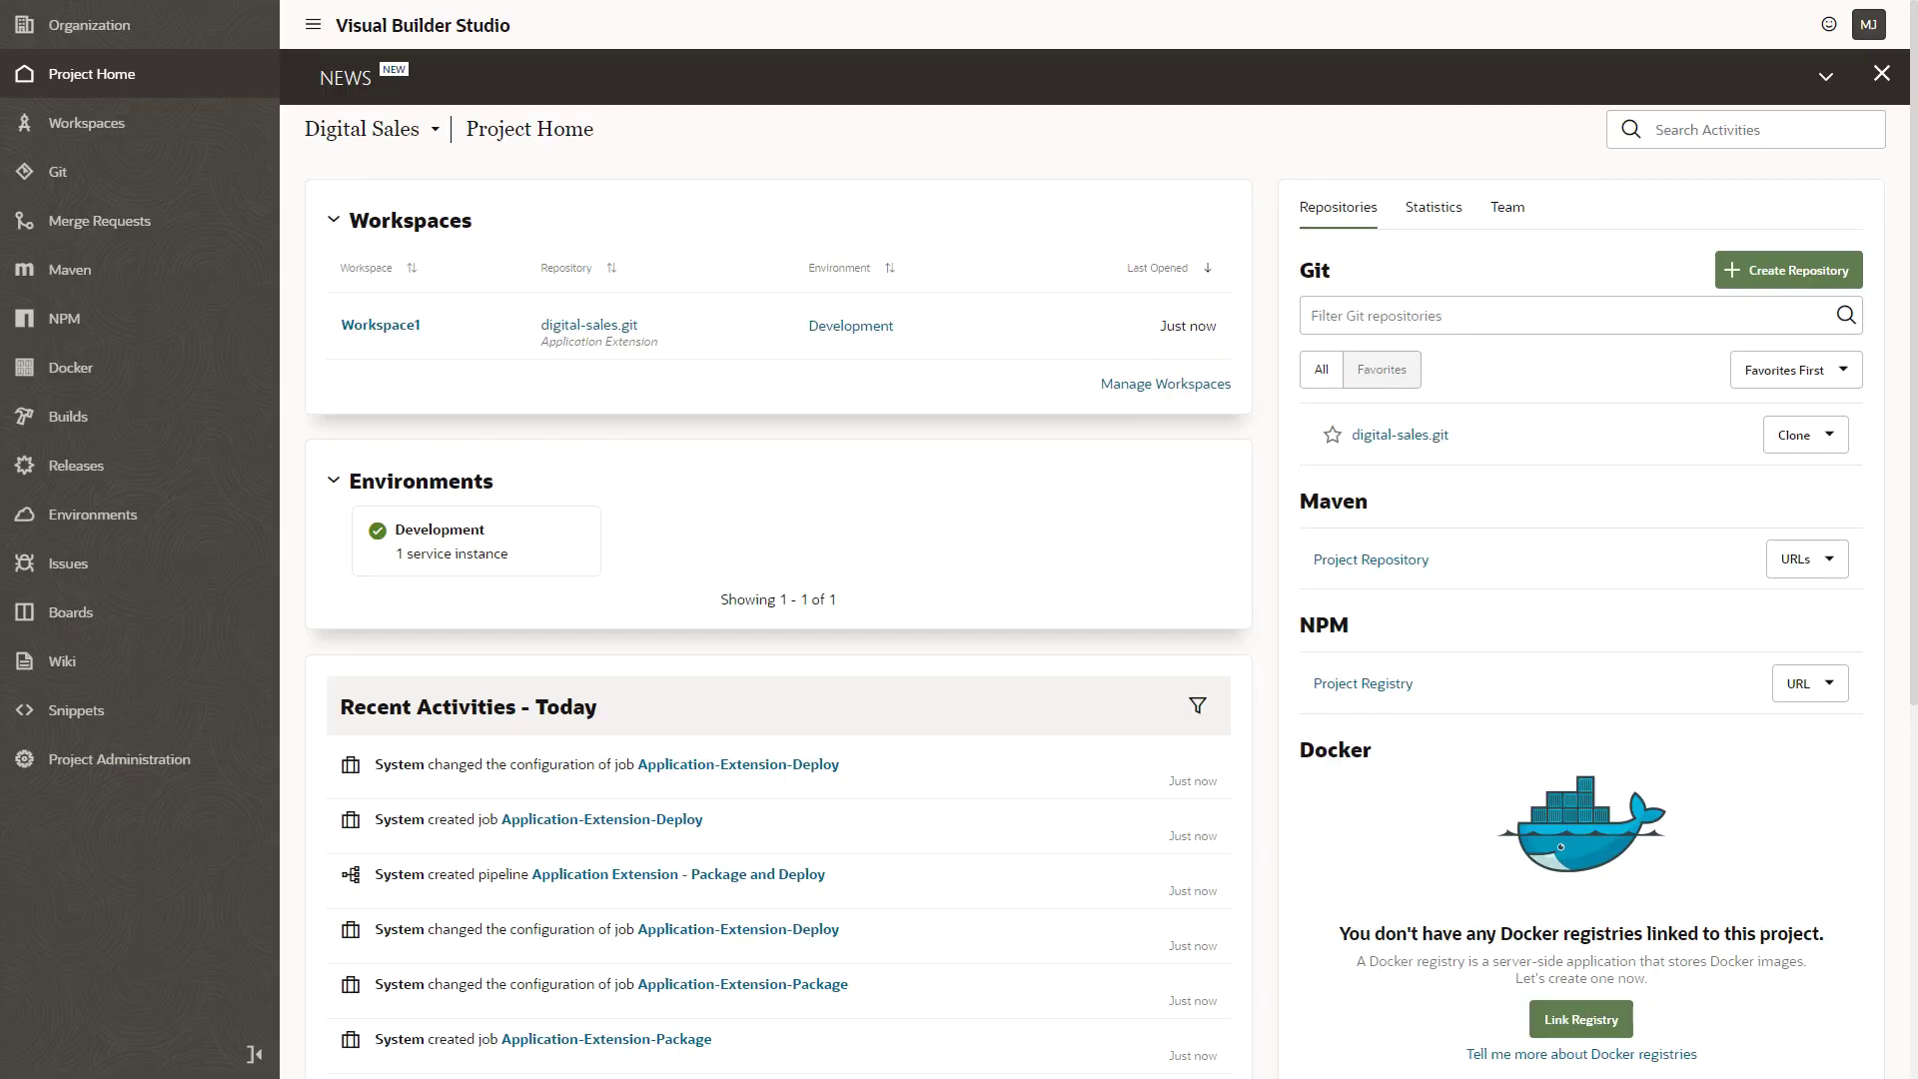
left_click(98, 431)
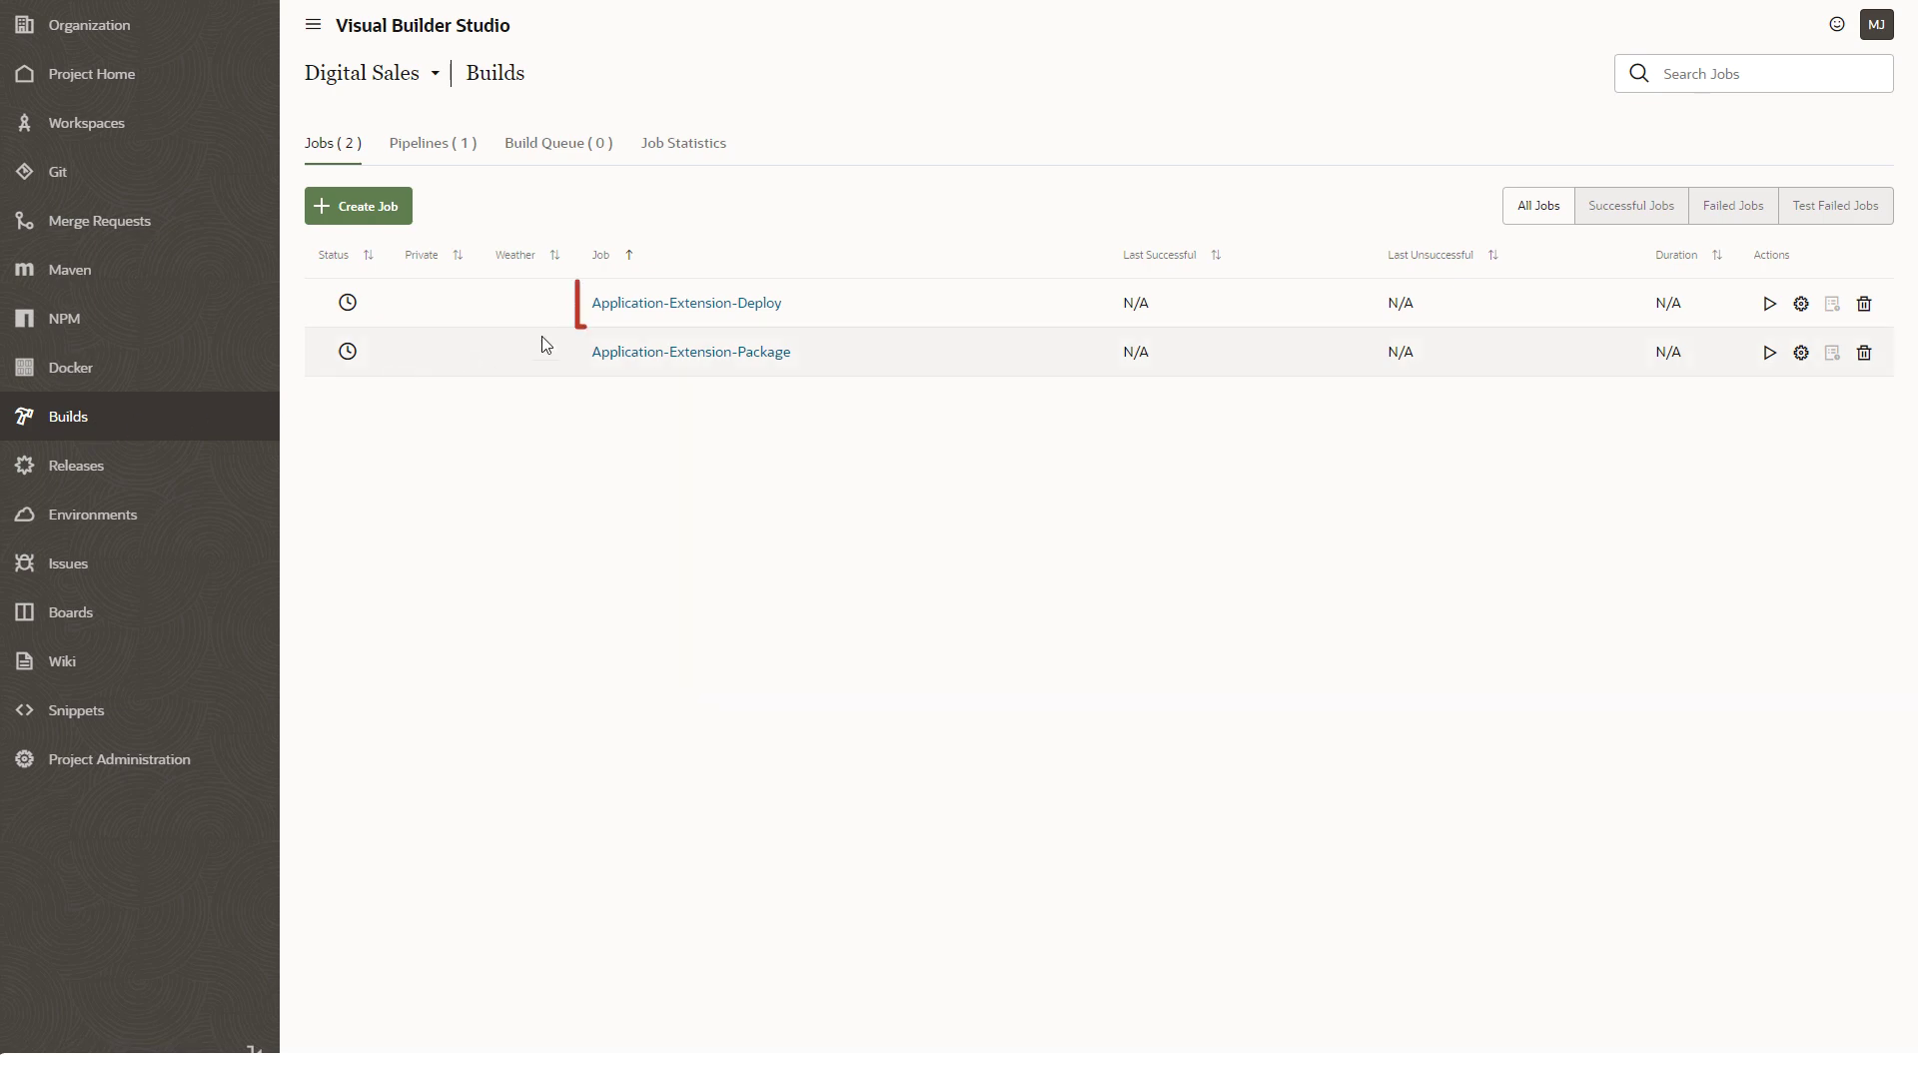
Enter the deployment user's username and password in Application-Extension-Deploy's steps and save the job
left_click(672, 307)
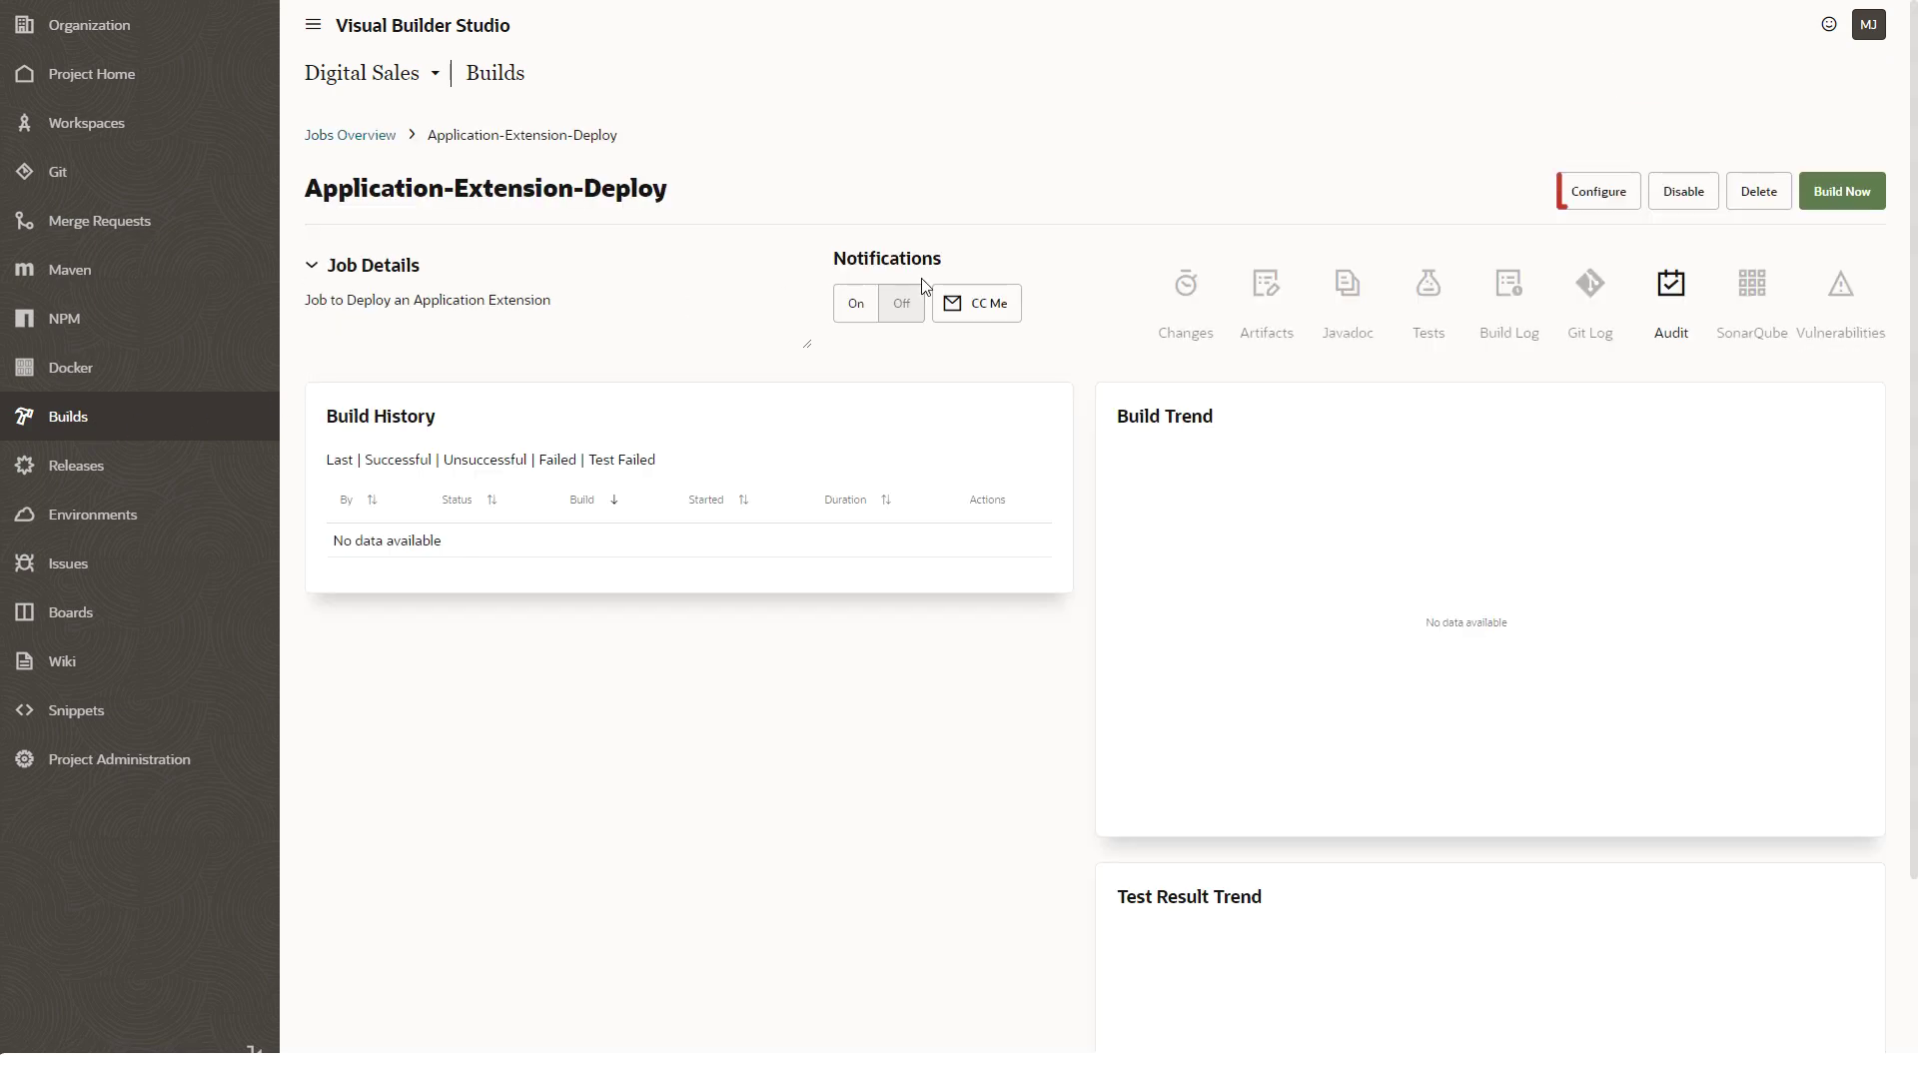
left_click(1598, 191)
left_click(686, 275)
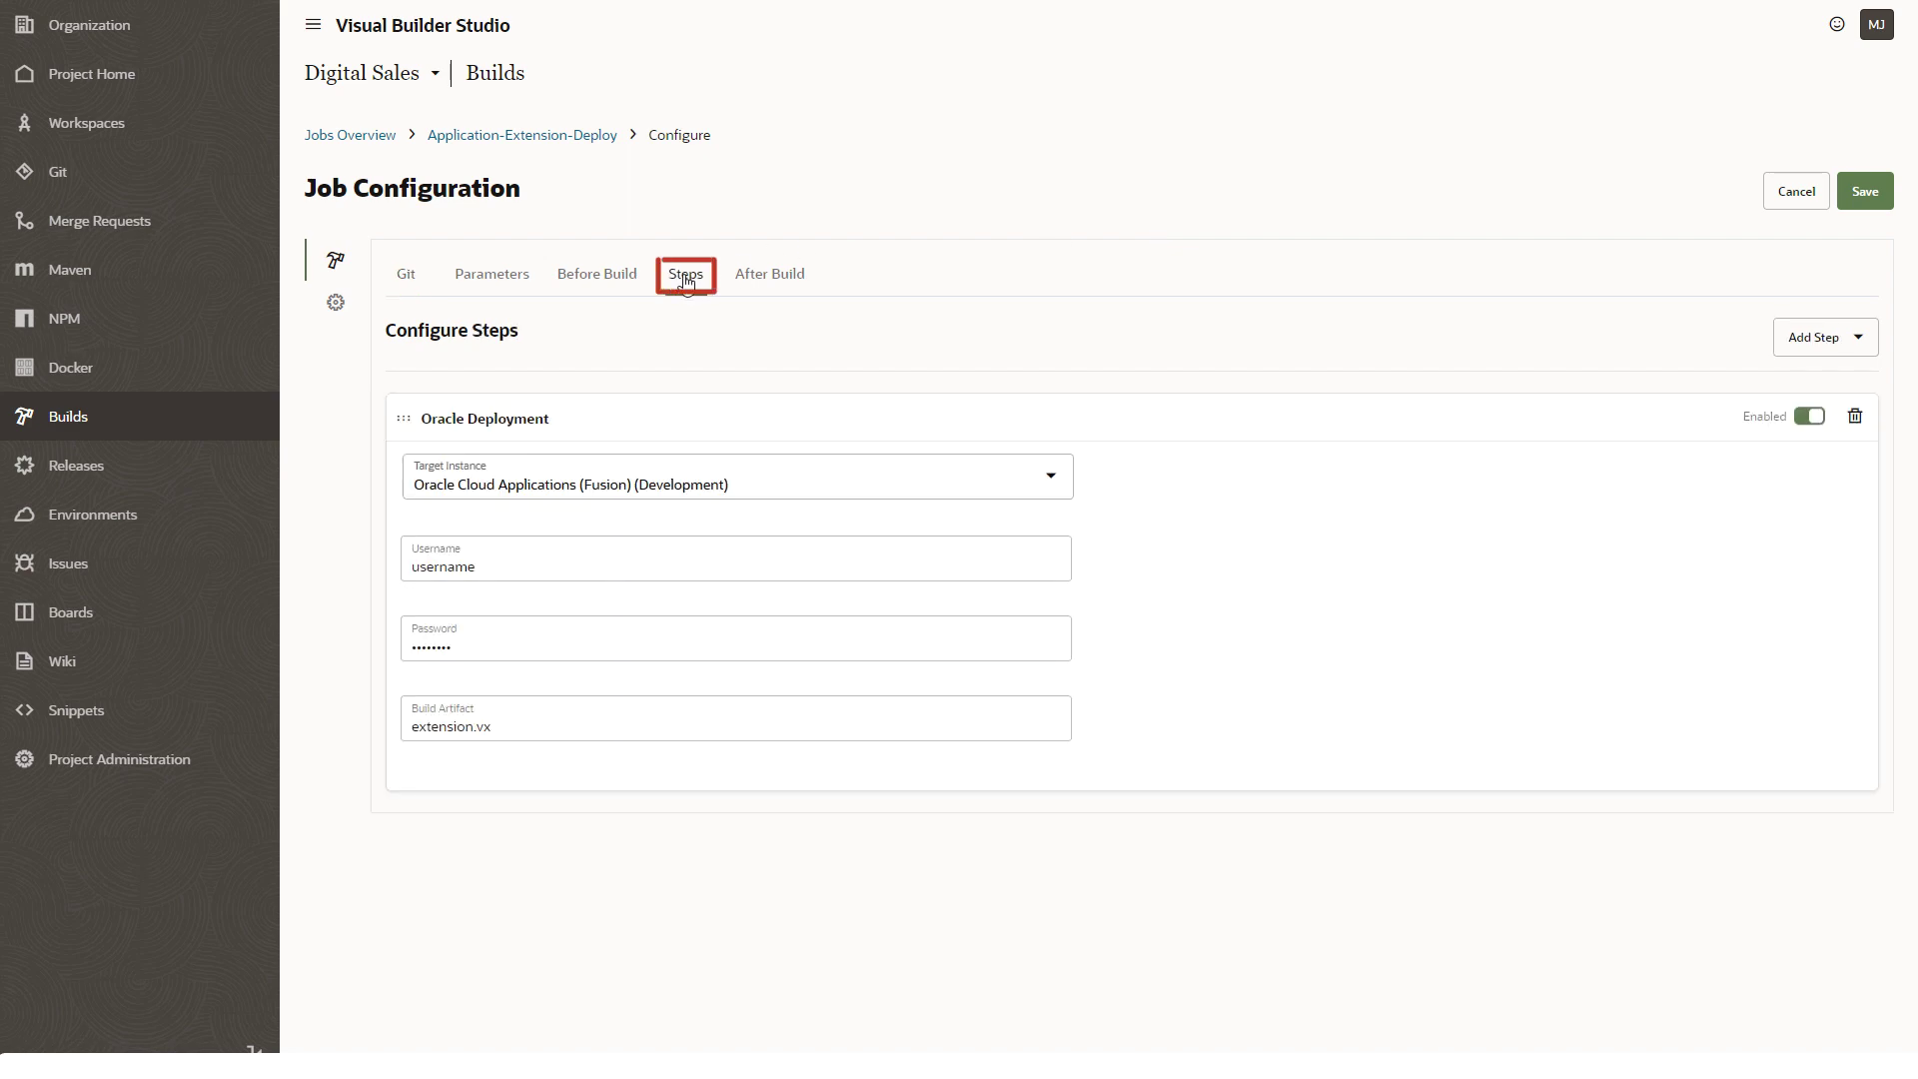
double_click(548, 570)
type("mary.jane")
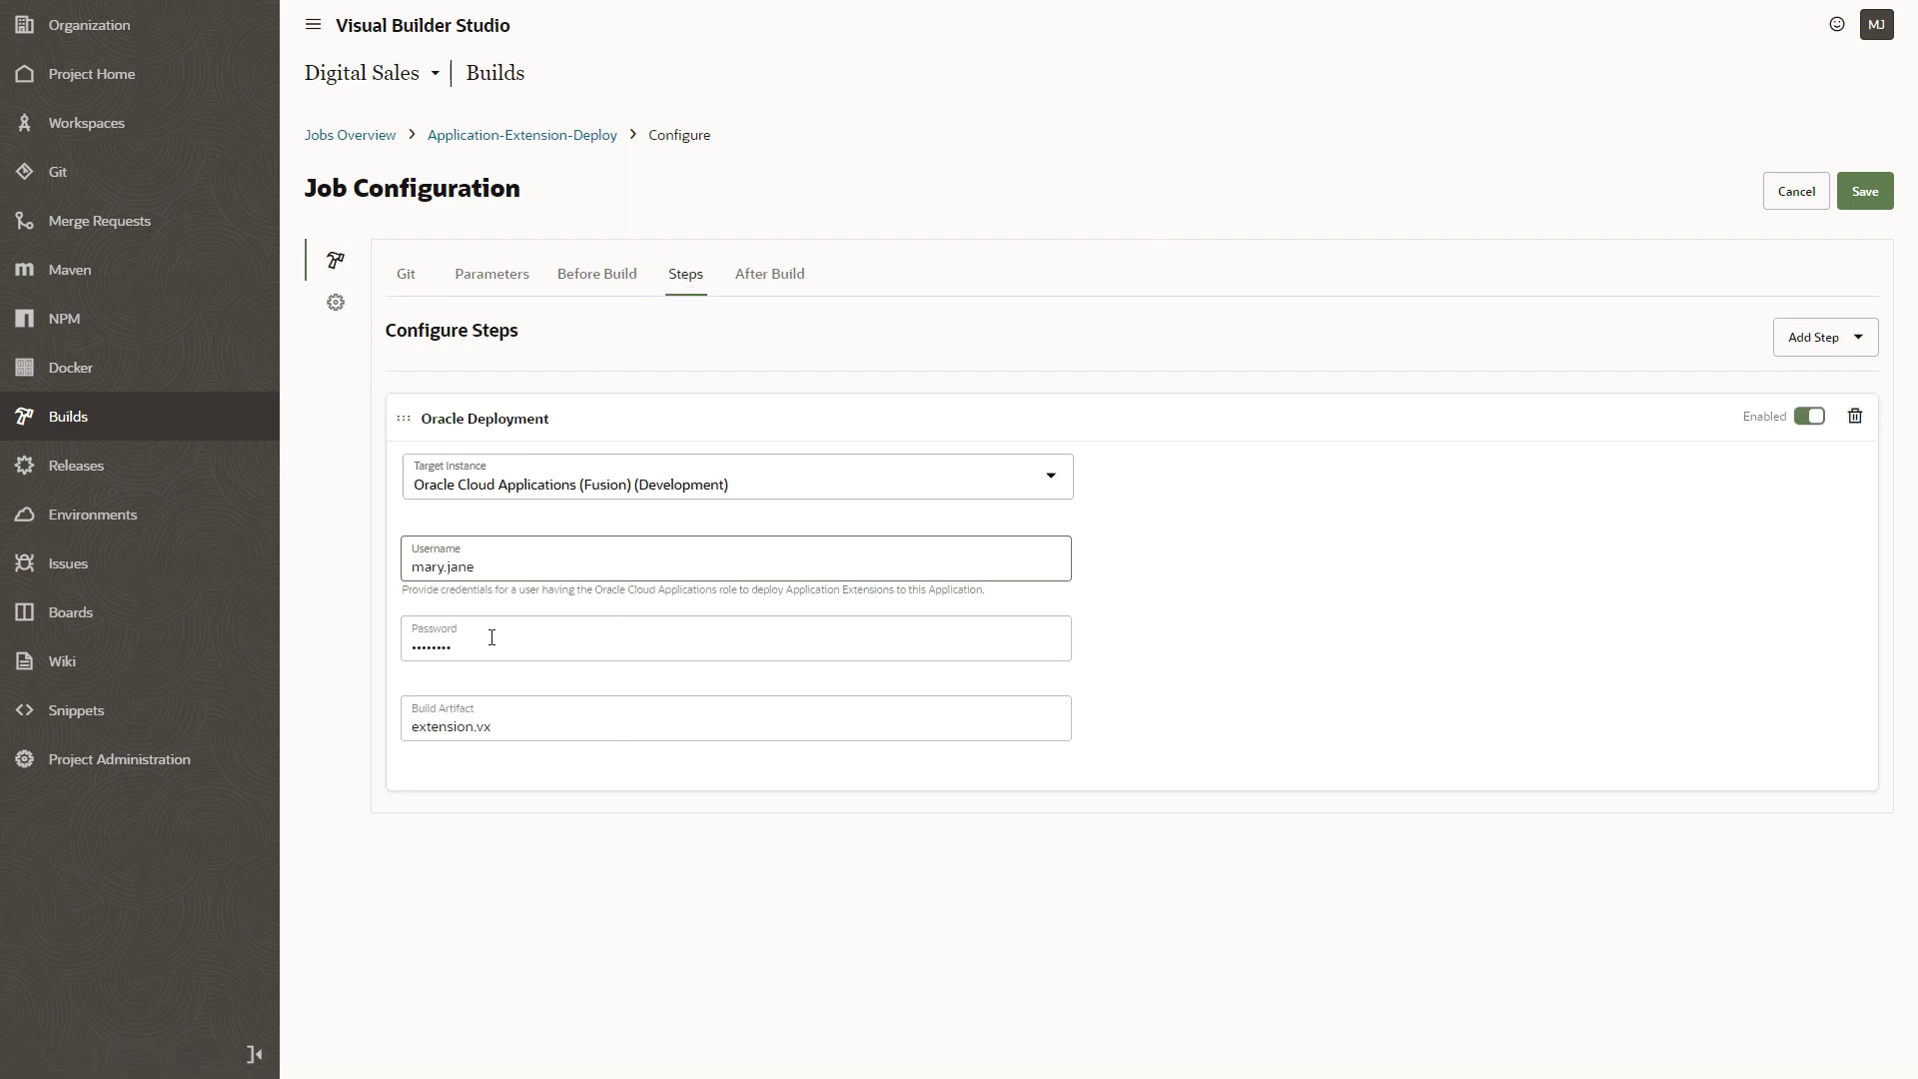
left_click(490, 641)
type("•••••••••••••••••••")
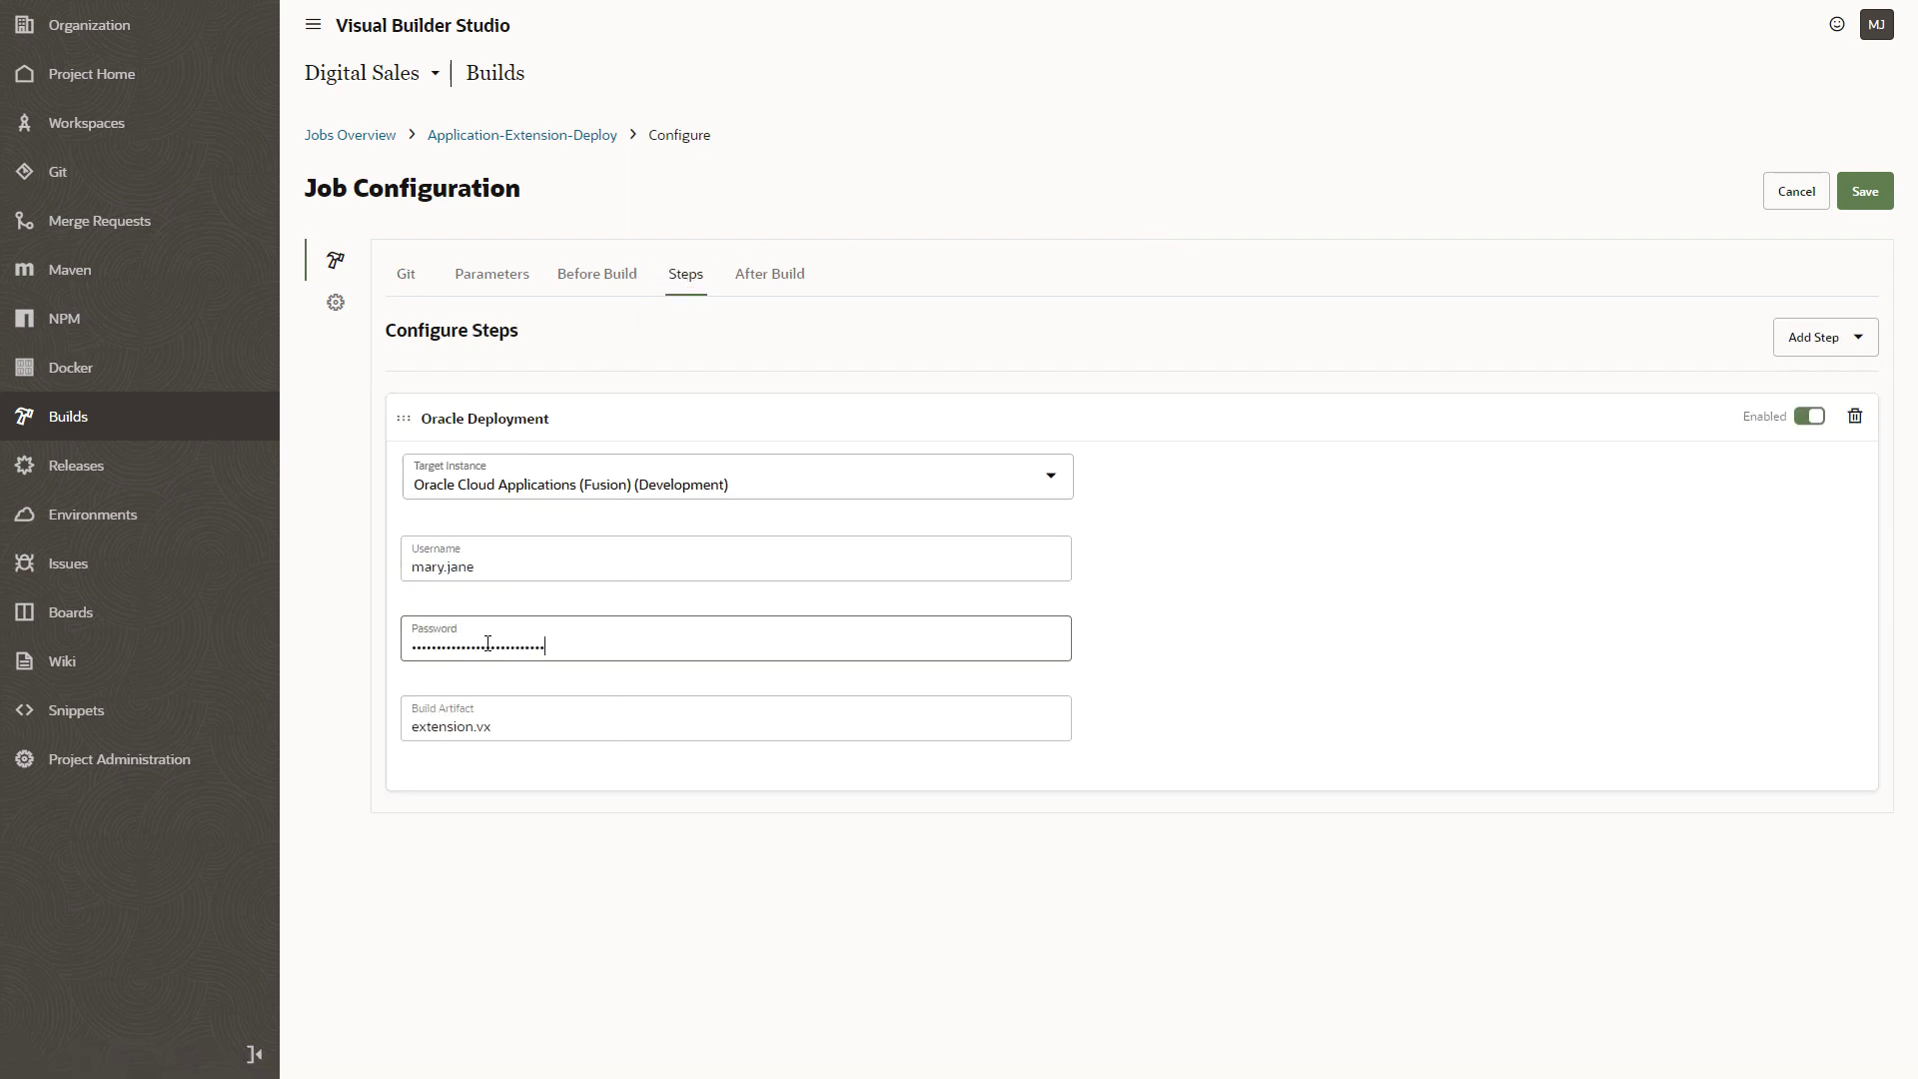
type("•••••••••")
left_click(1863, 198)
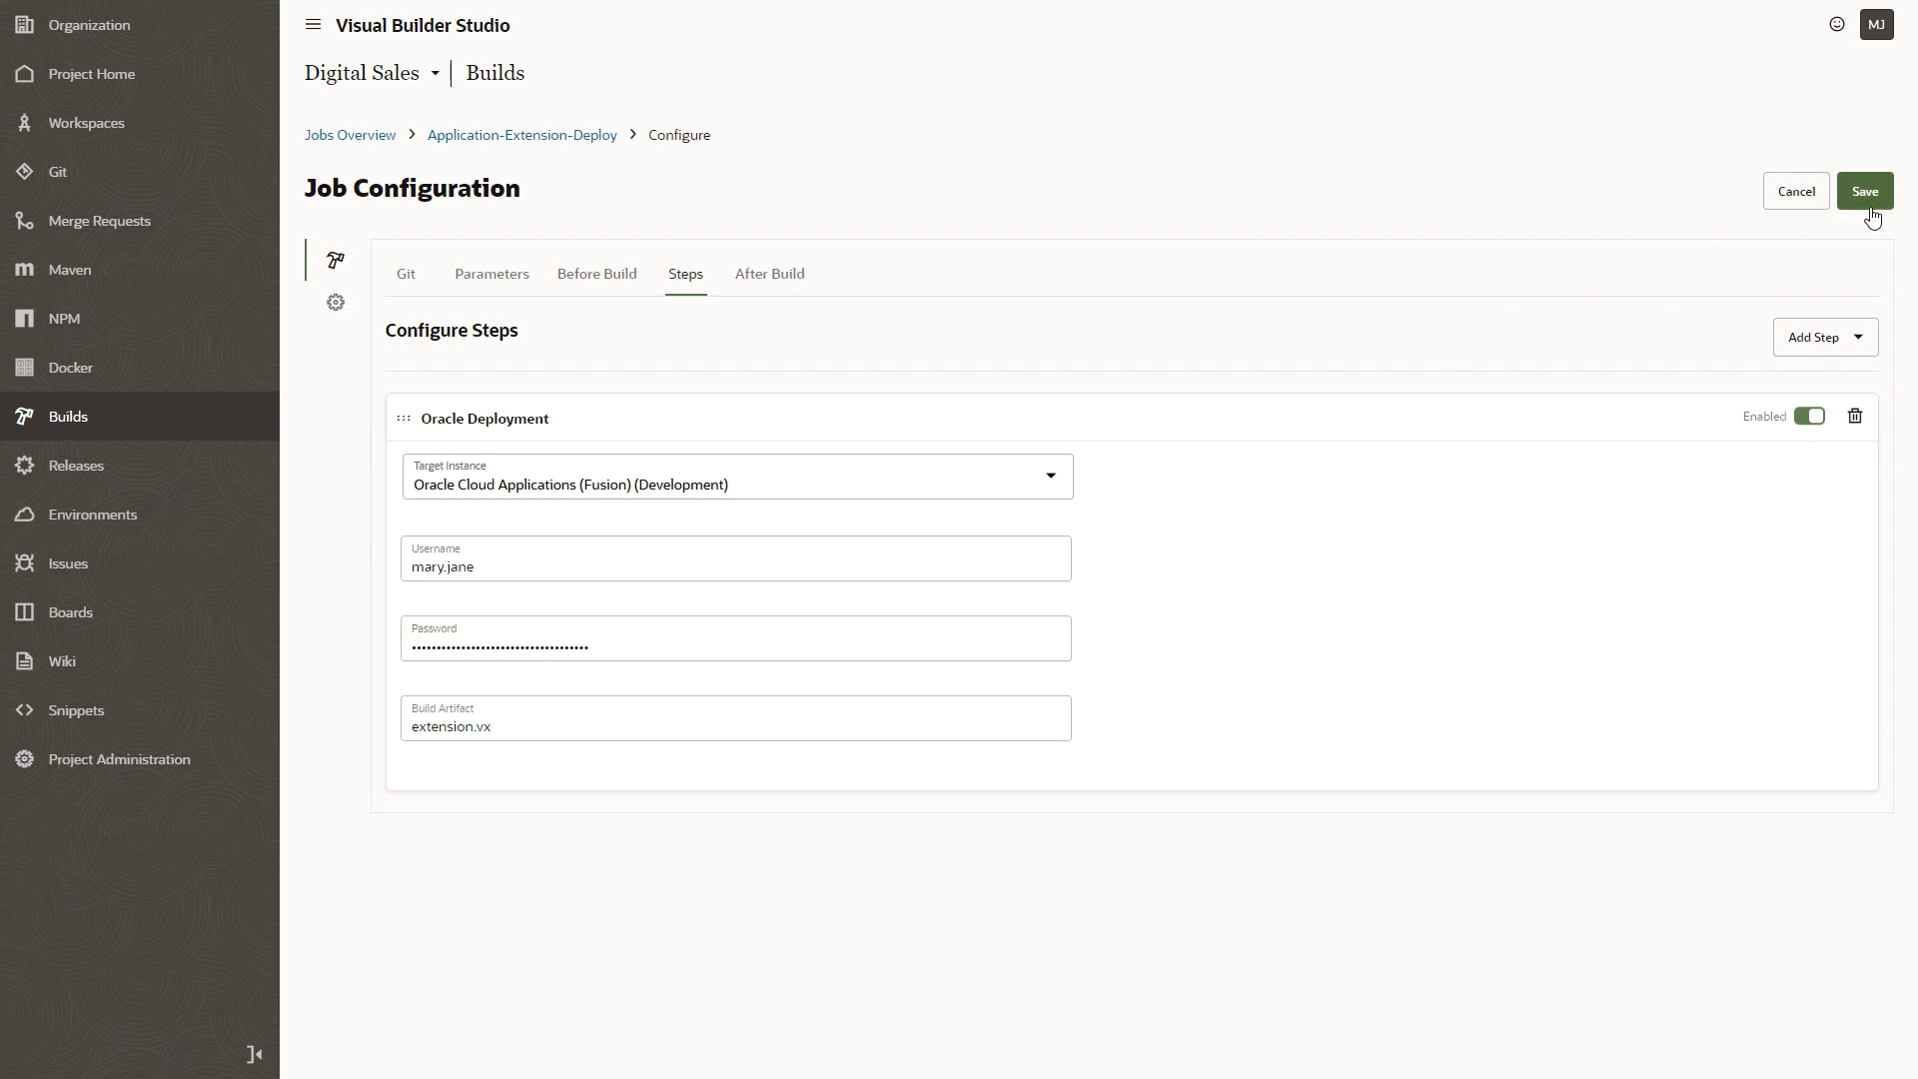
left_click(75, 436)
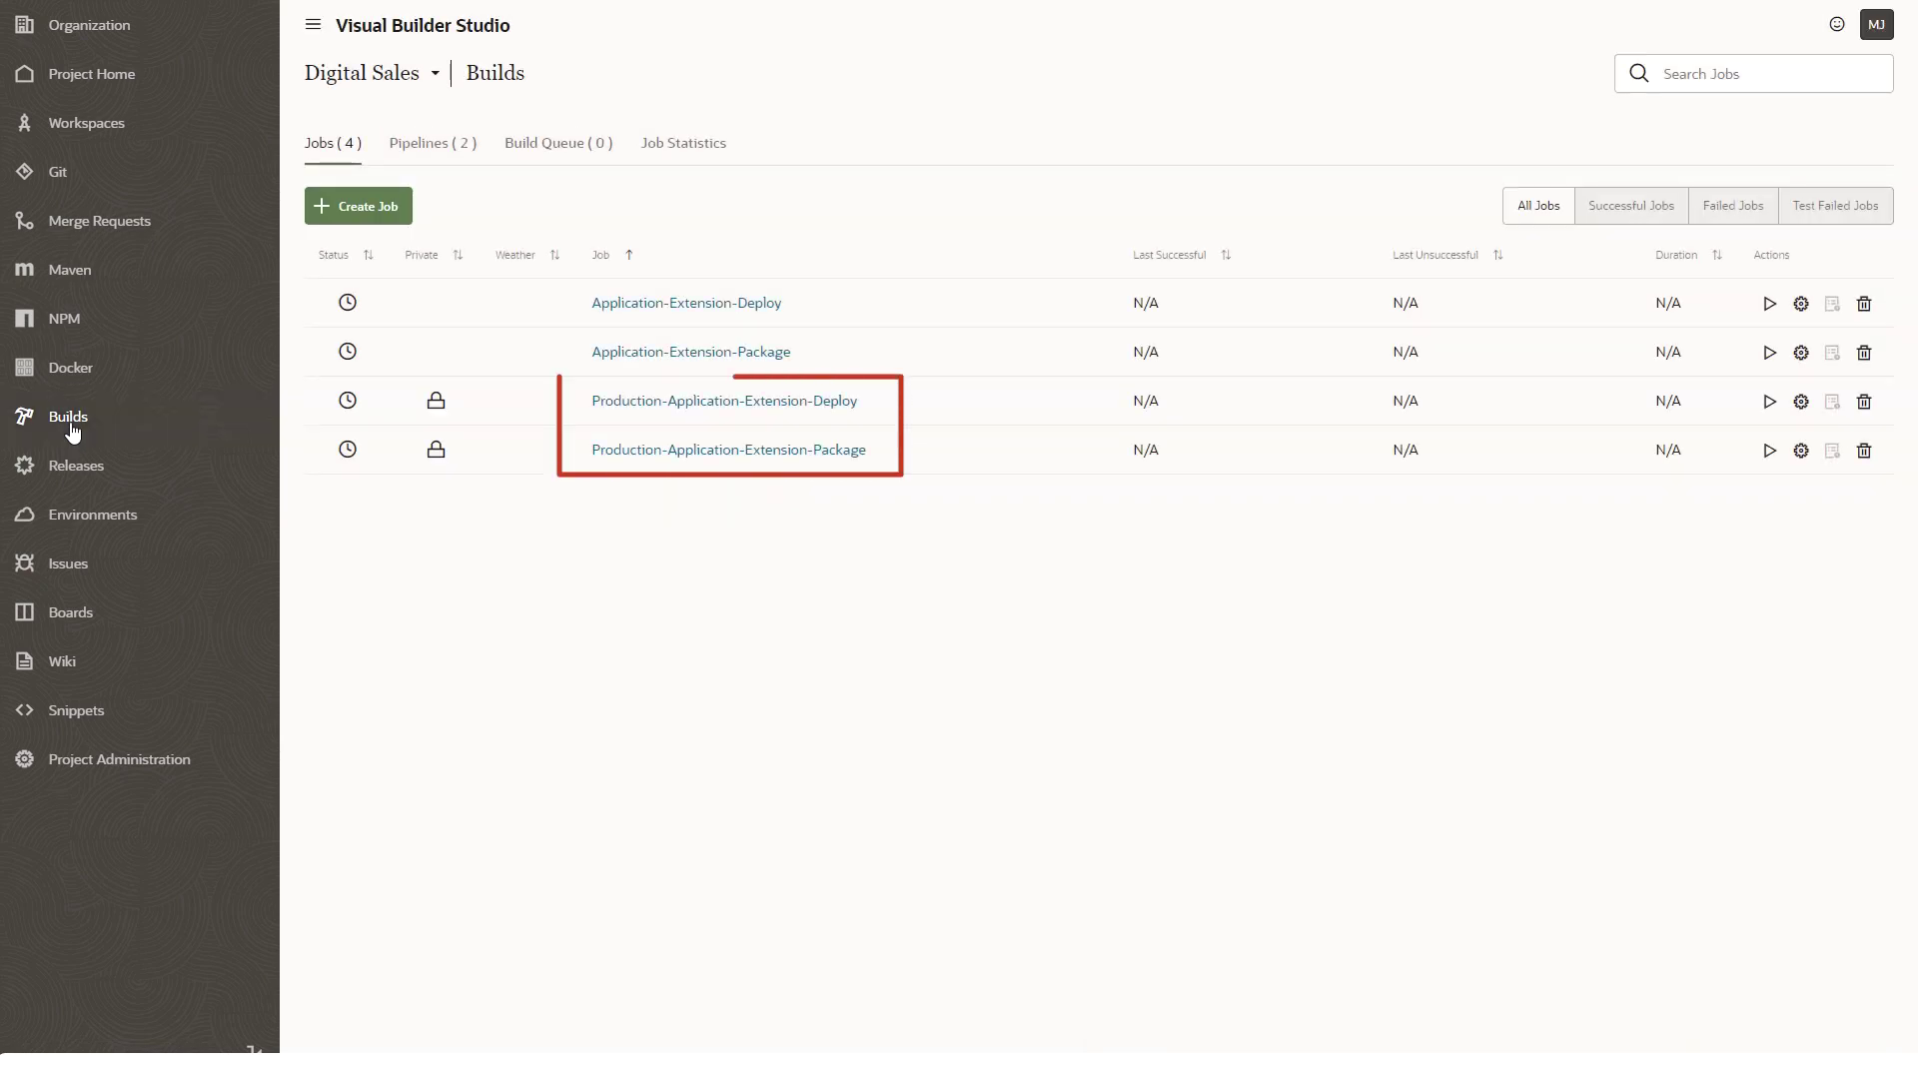
Review the Development and Production package-and-deploy pipelines, then return to the project home
left_click(432, 149)
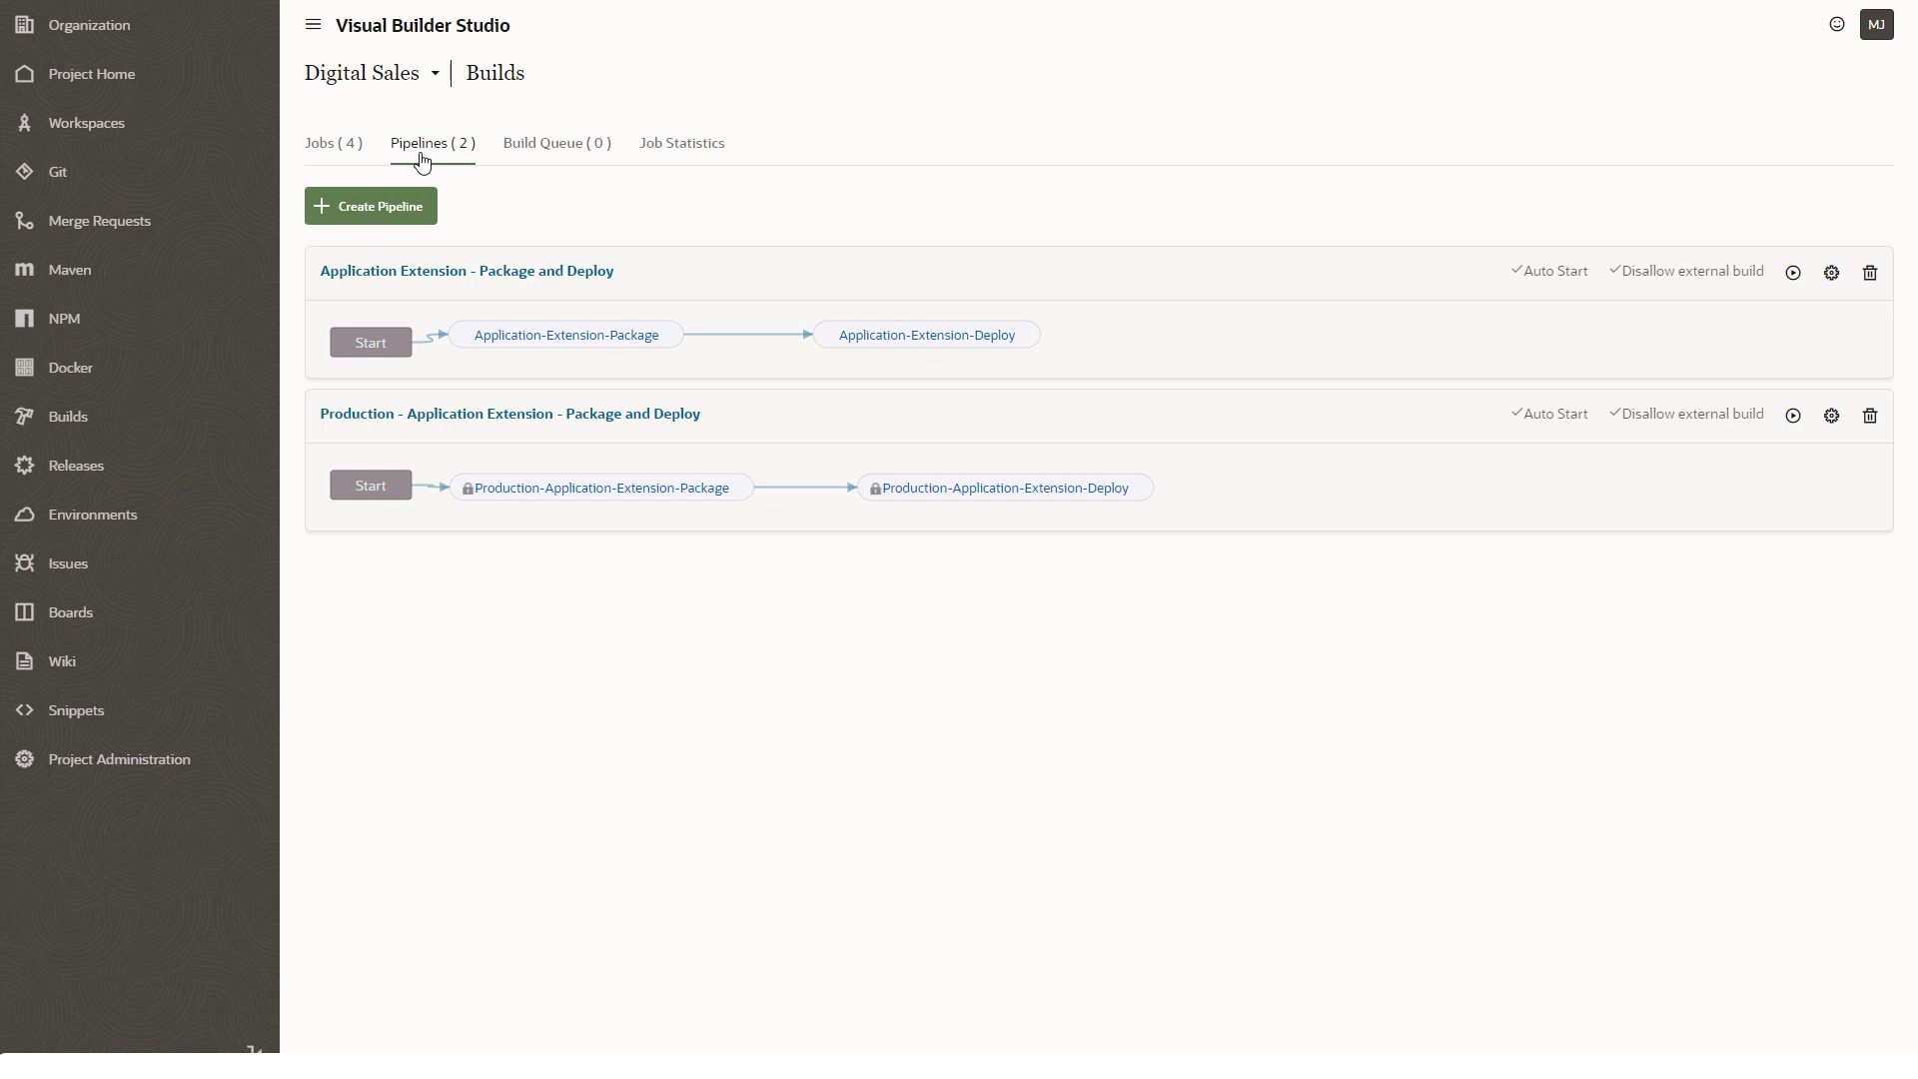
left_click(89, 77)
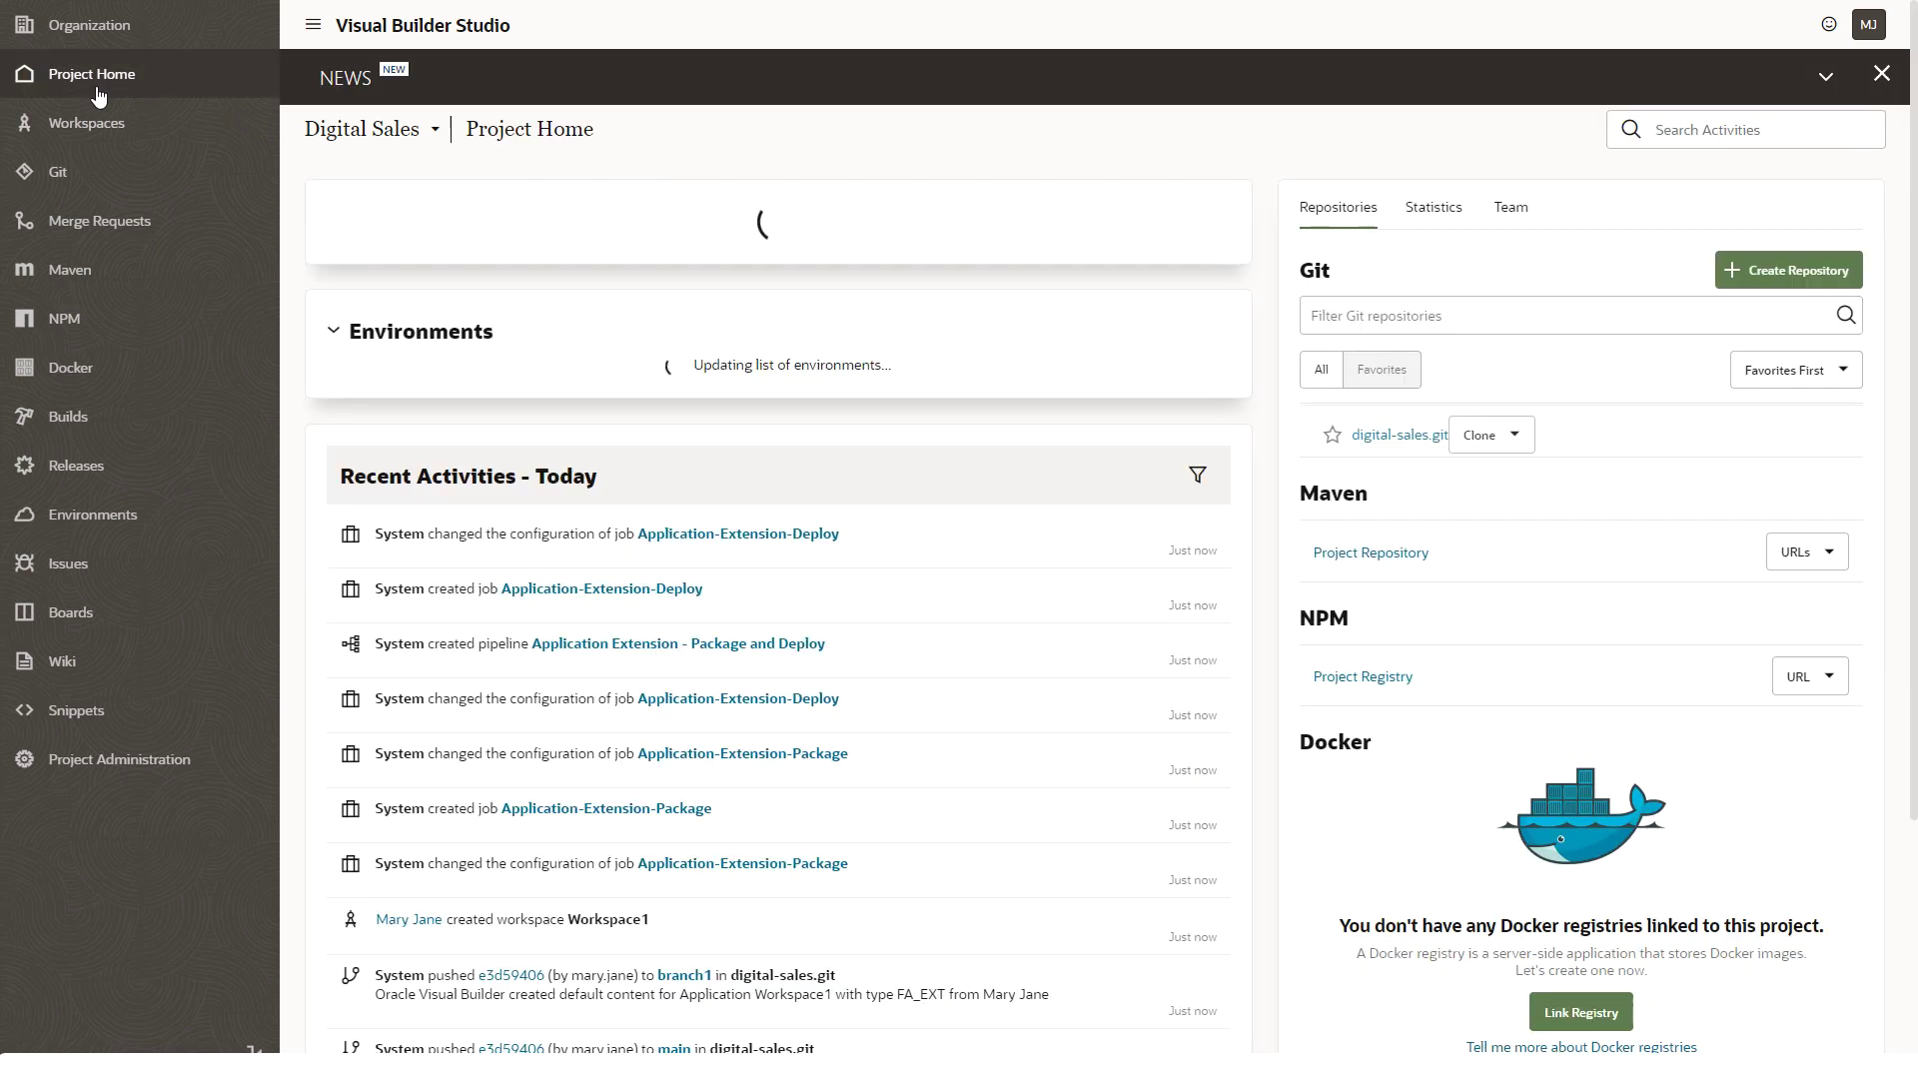
Add the developer user to the Digital Sales team with Developer Full Access
left_click(1510, 207)
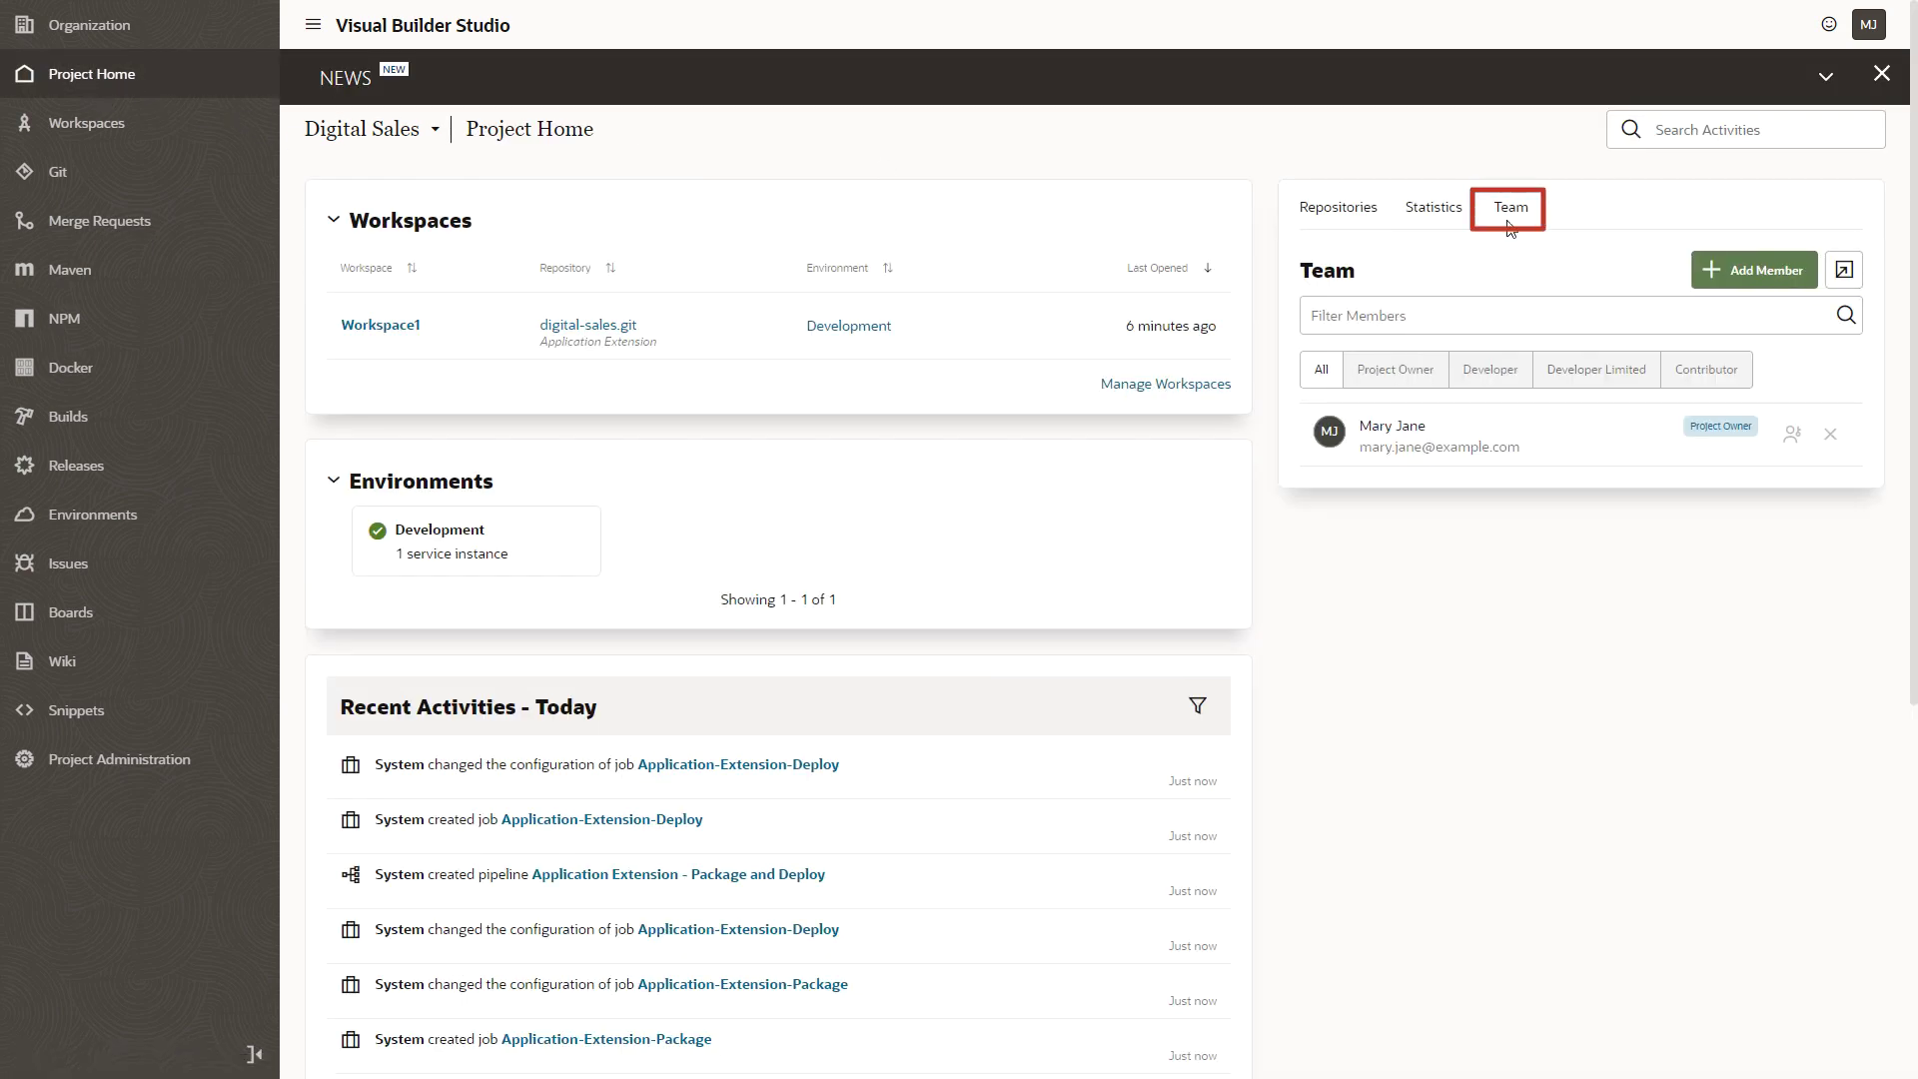
left_click(1755, 284)
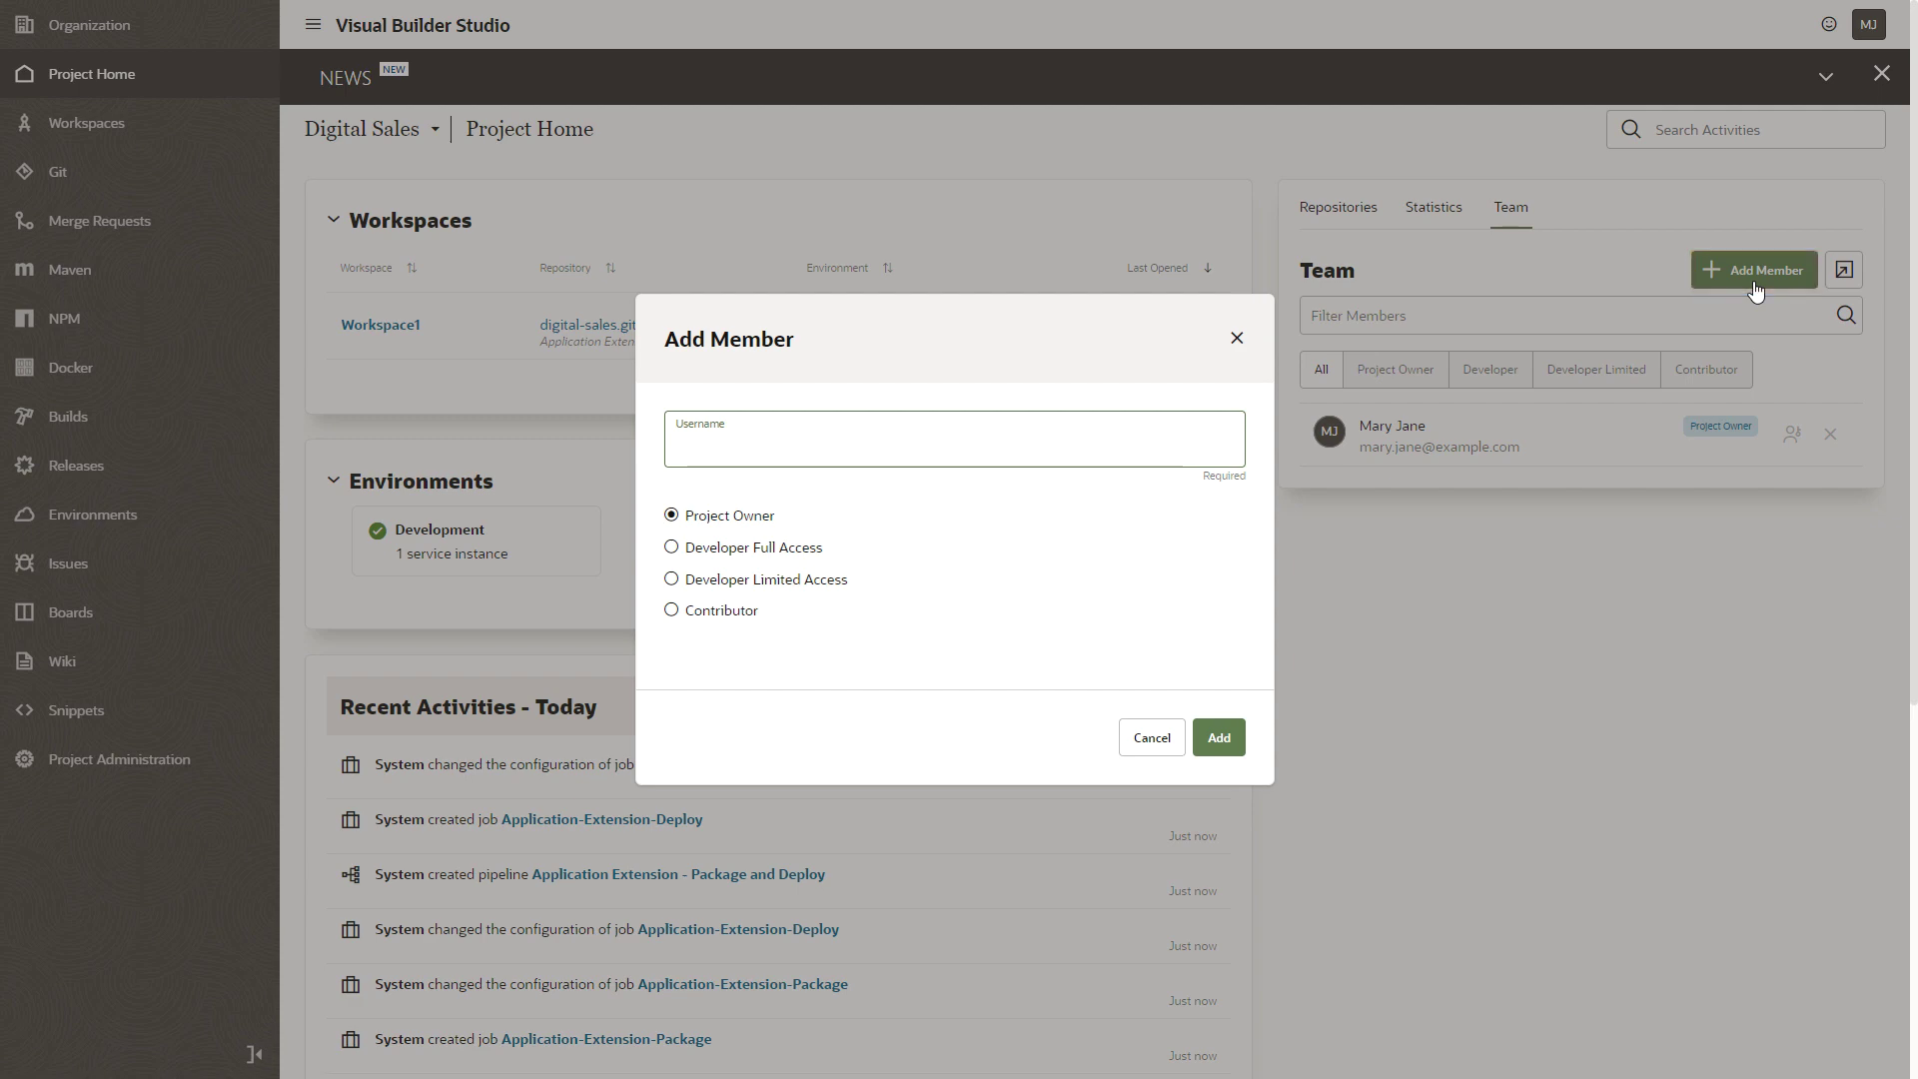
left_click(1026, 448)
type("Don.Developer")
left_click(859, 582)
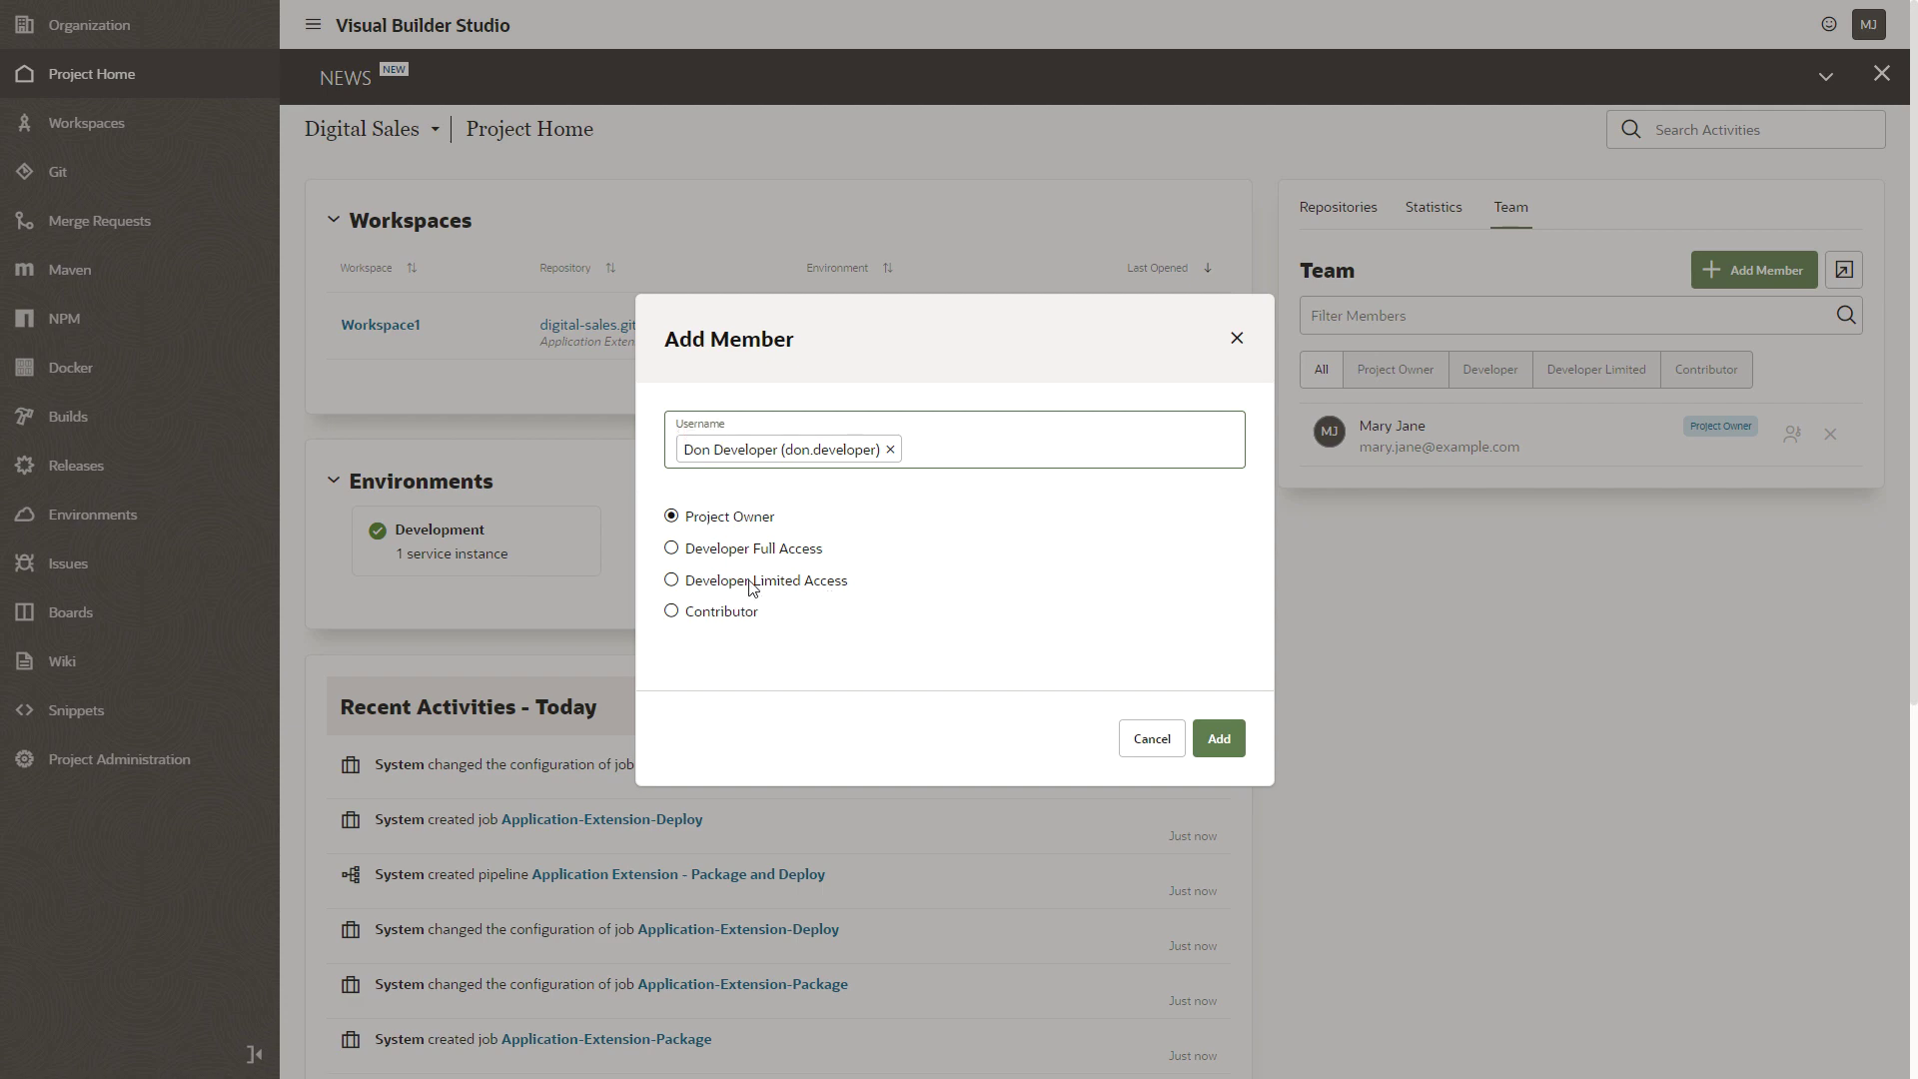
left_click(671, 548)
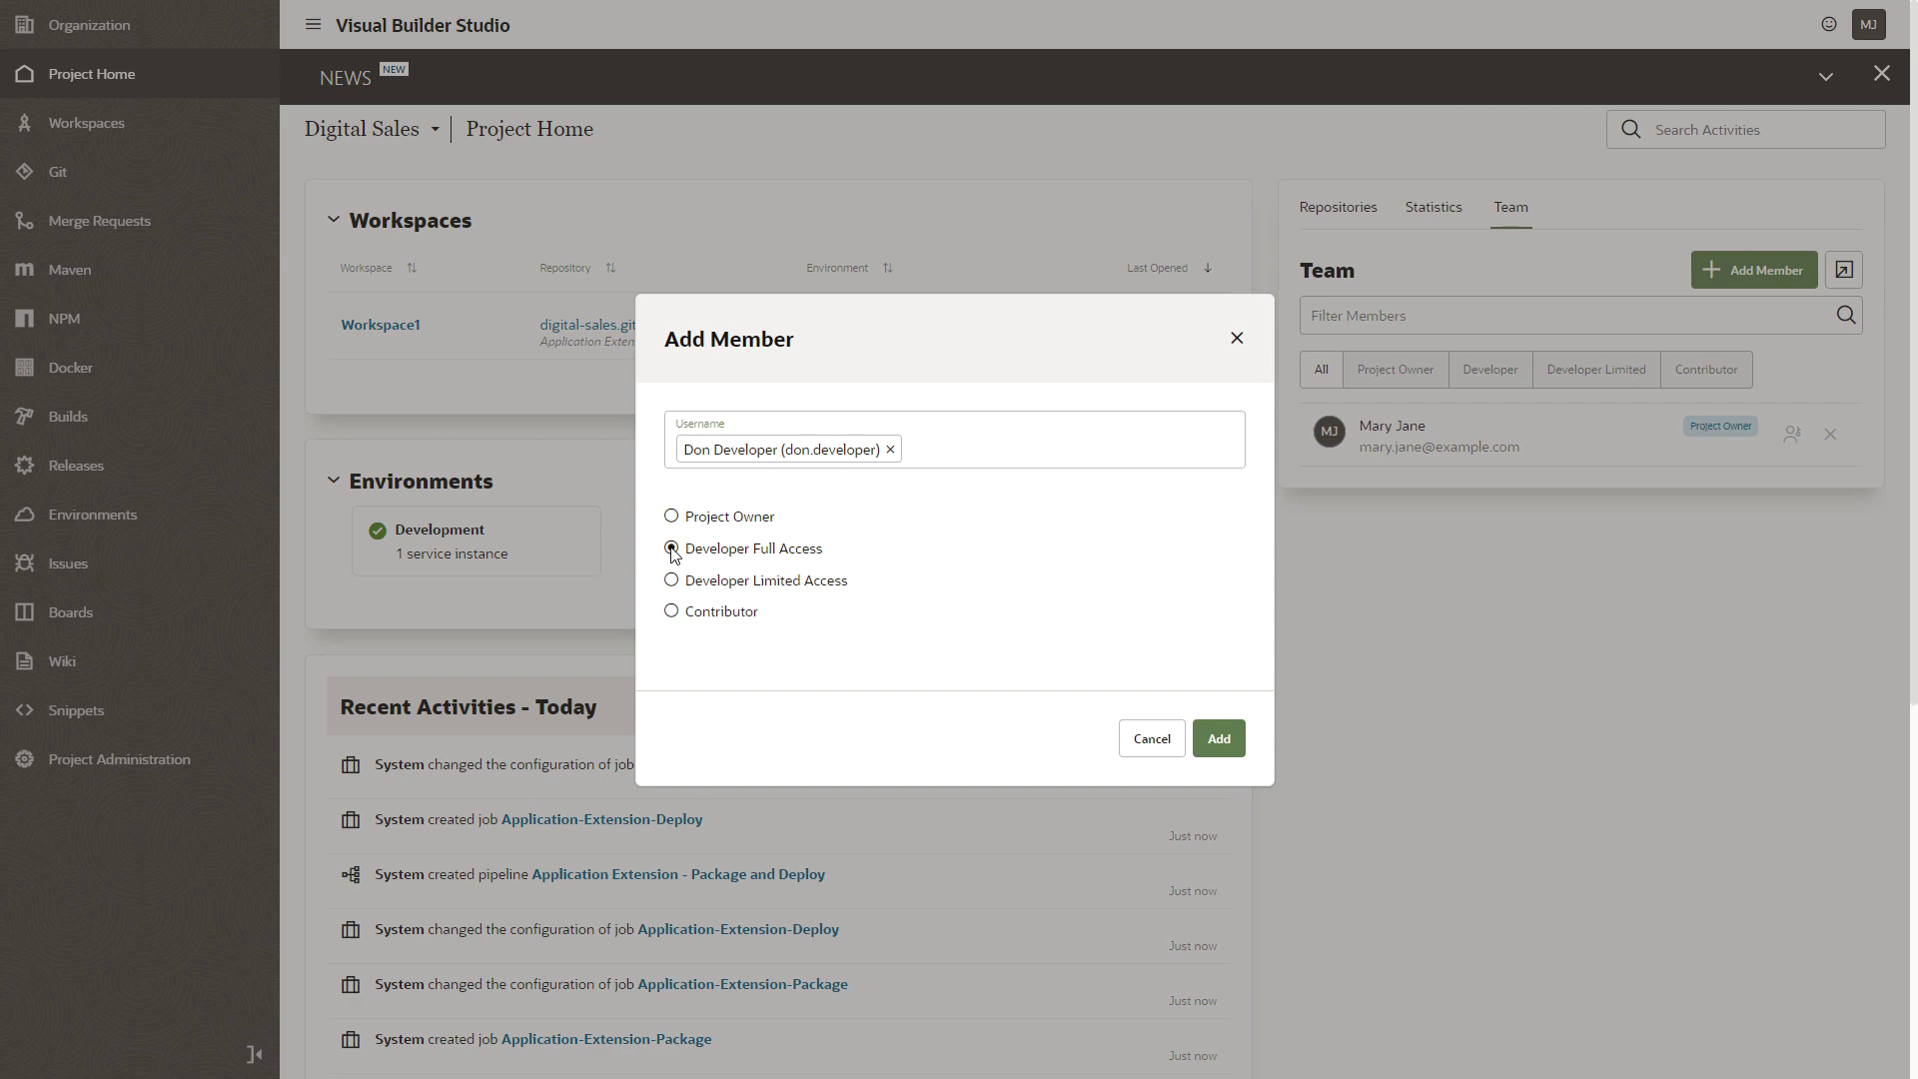
left_click(1230, 751)
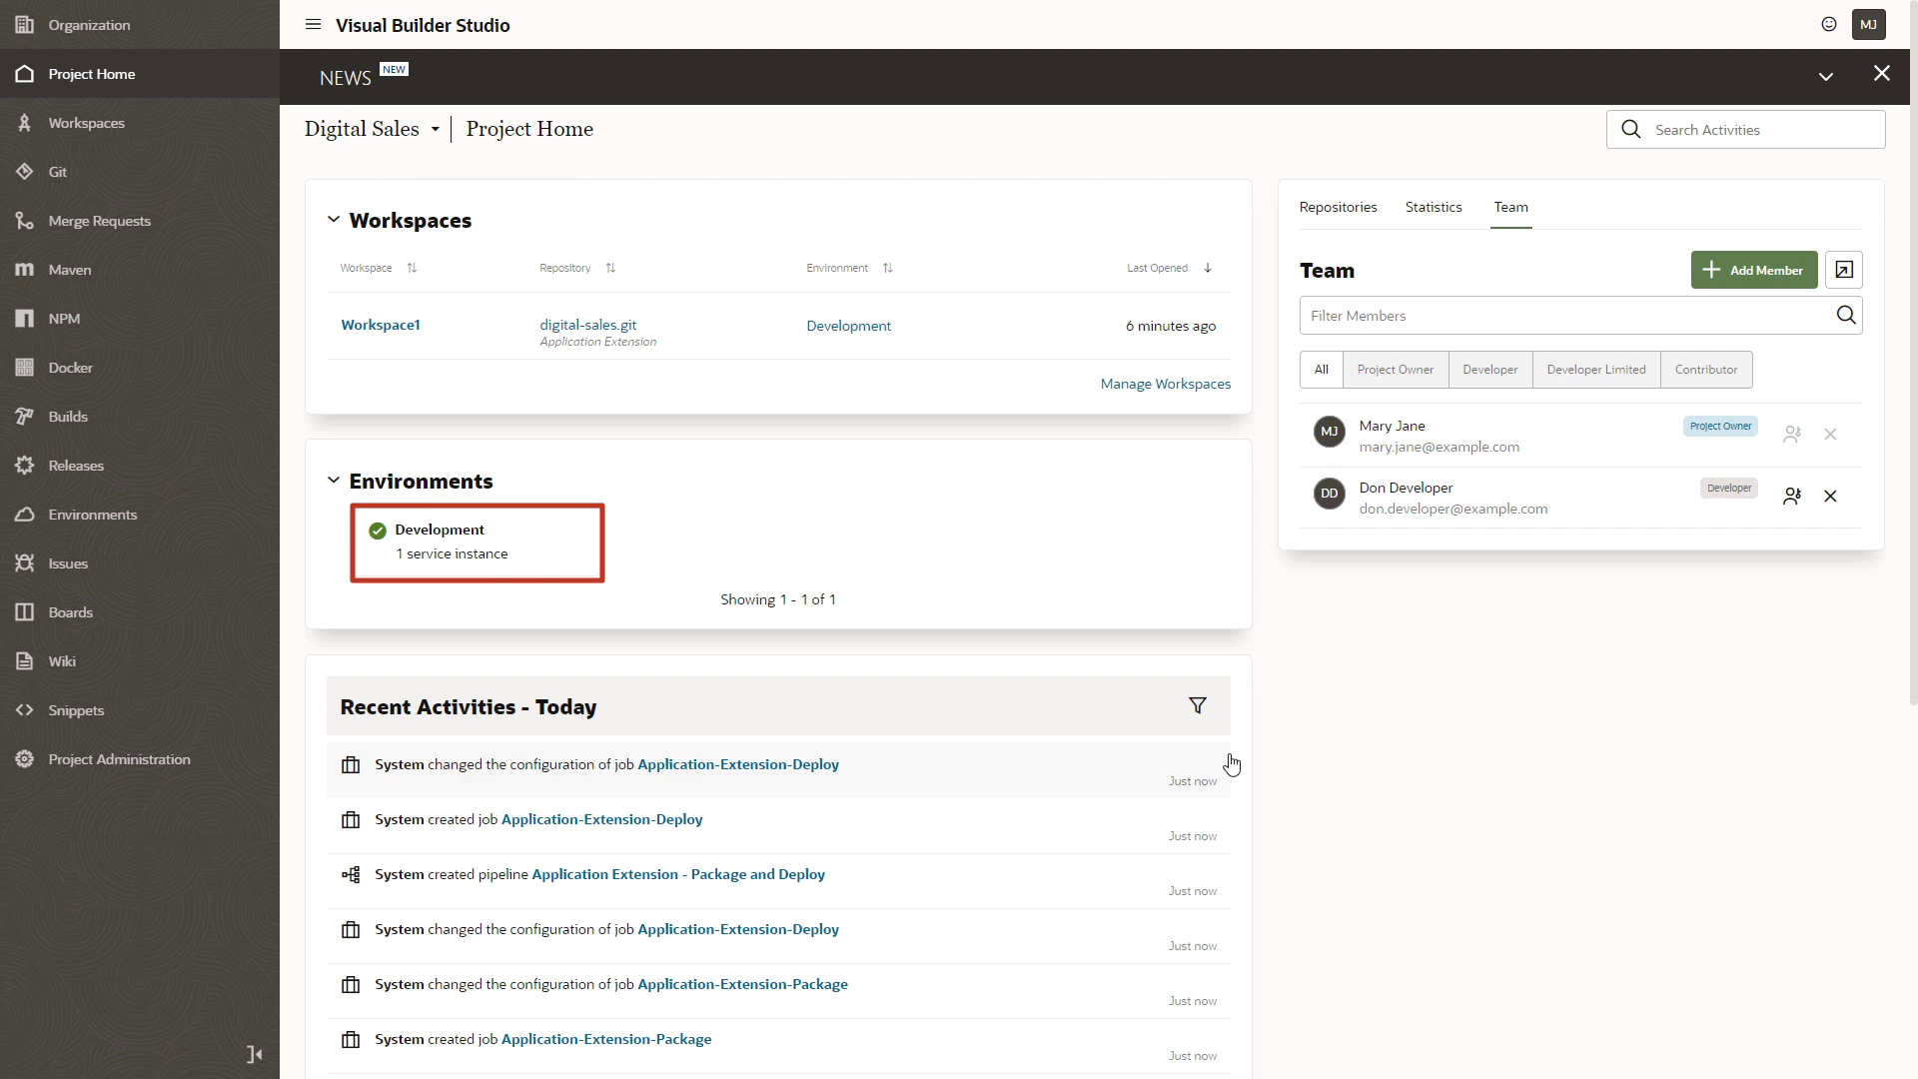
Check the Production environment on the Environments page, then return to the project home
left_click(58, 518)
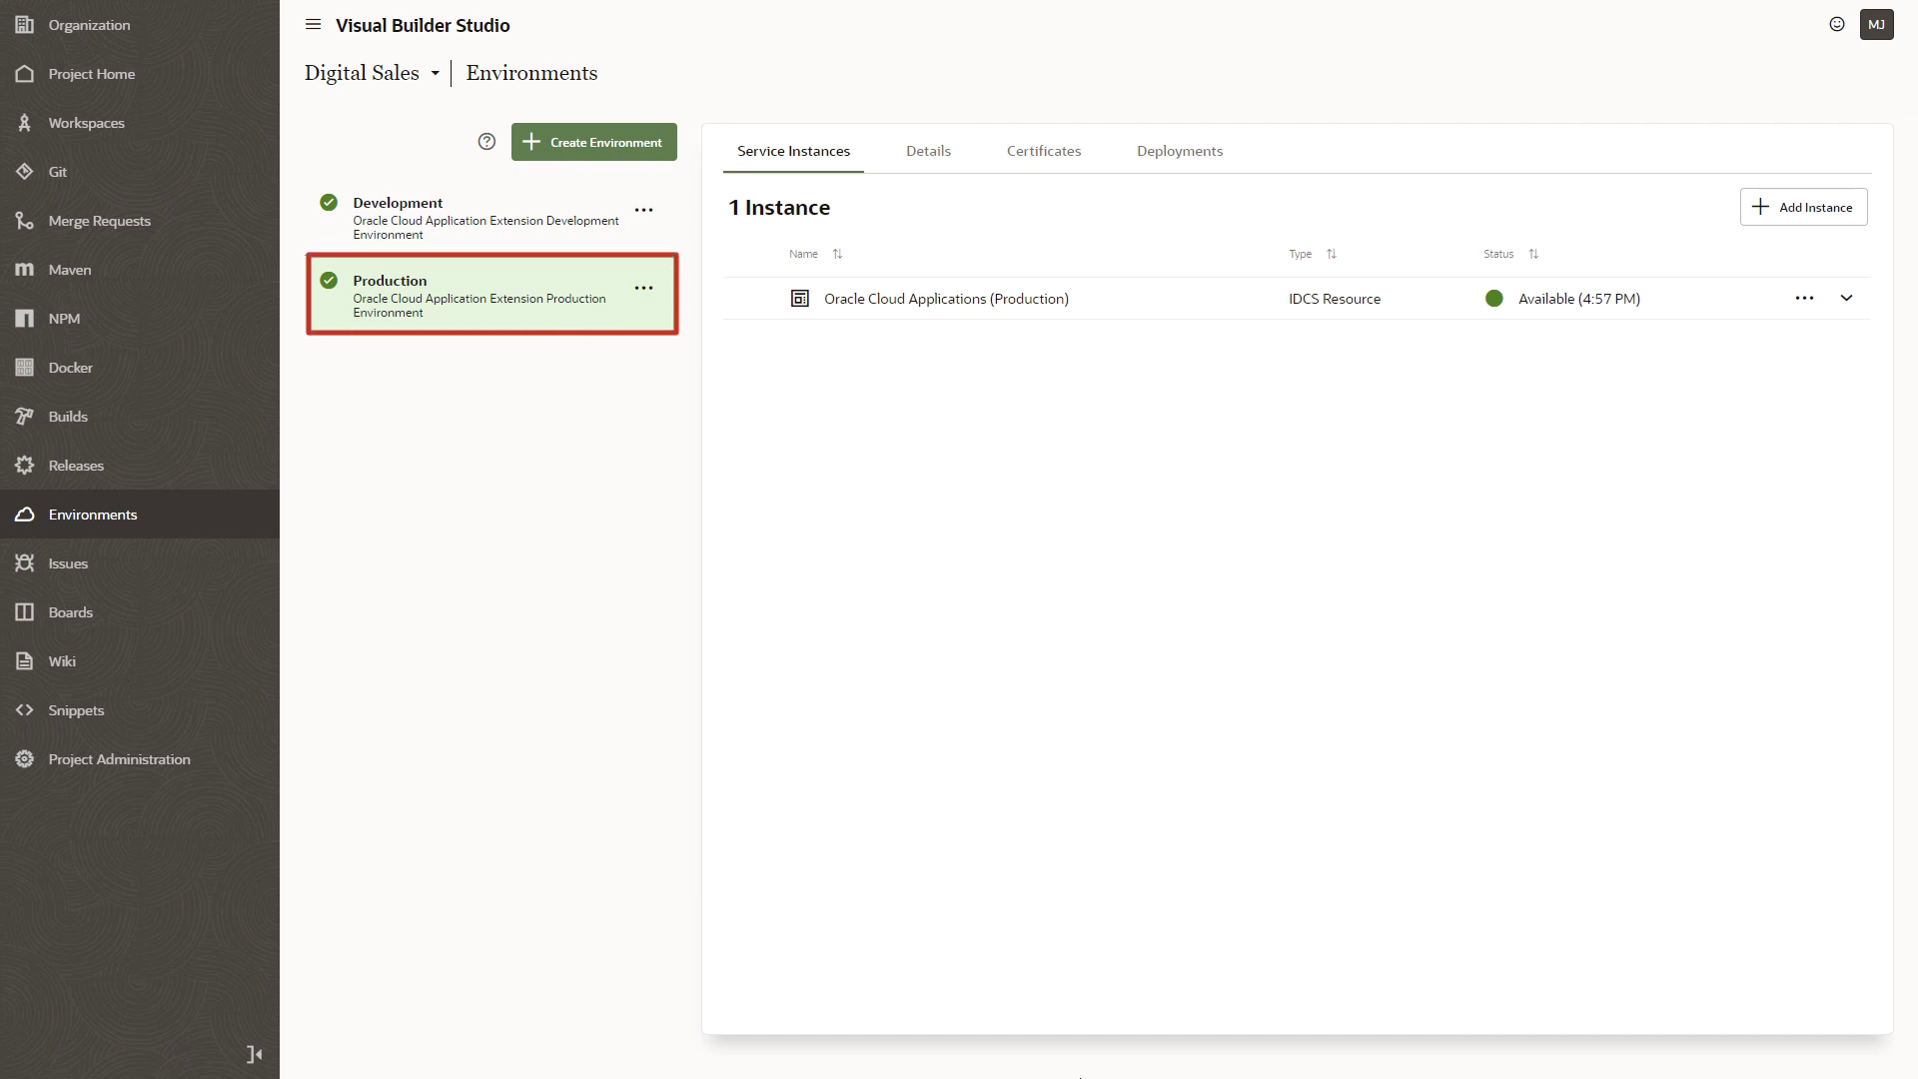
left_click(92, 75)
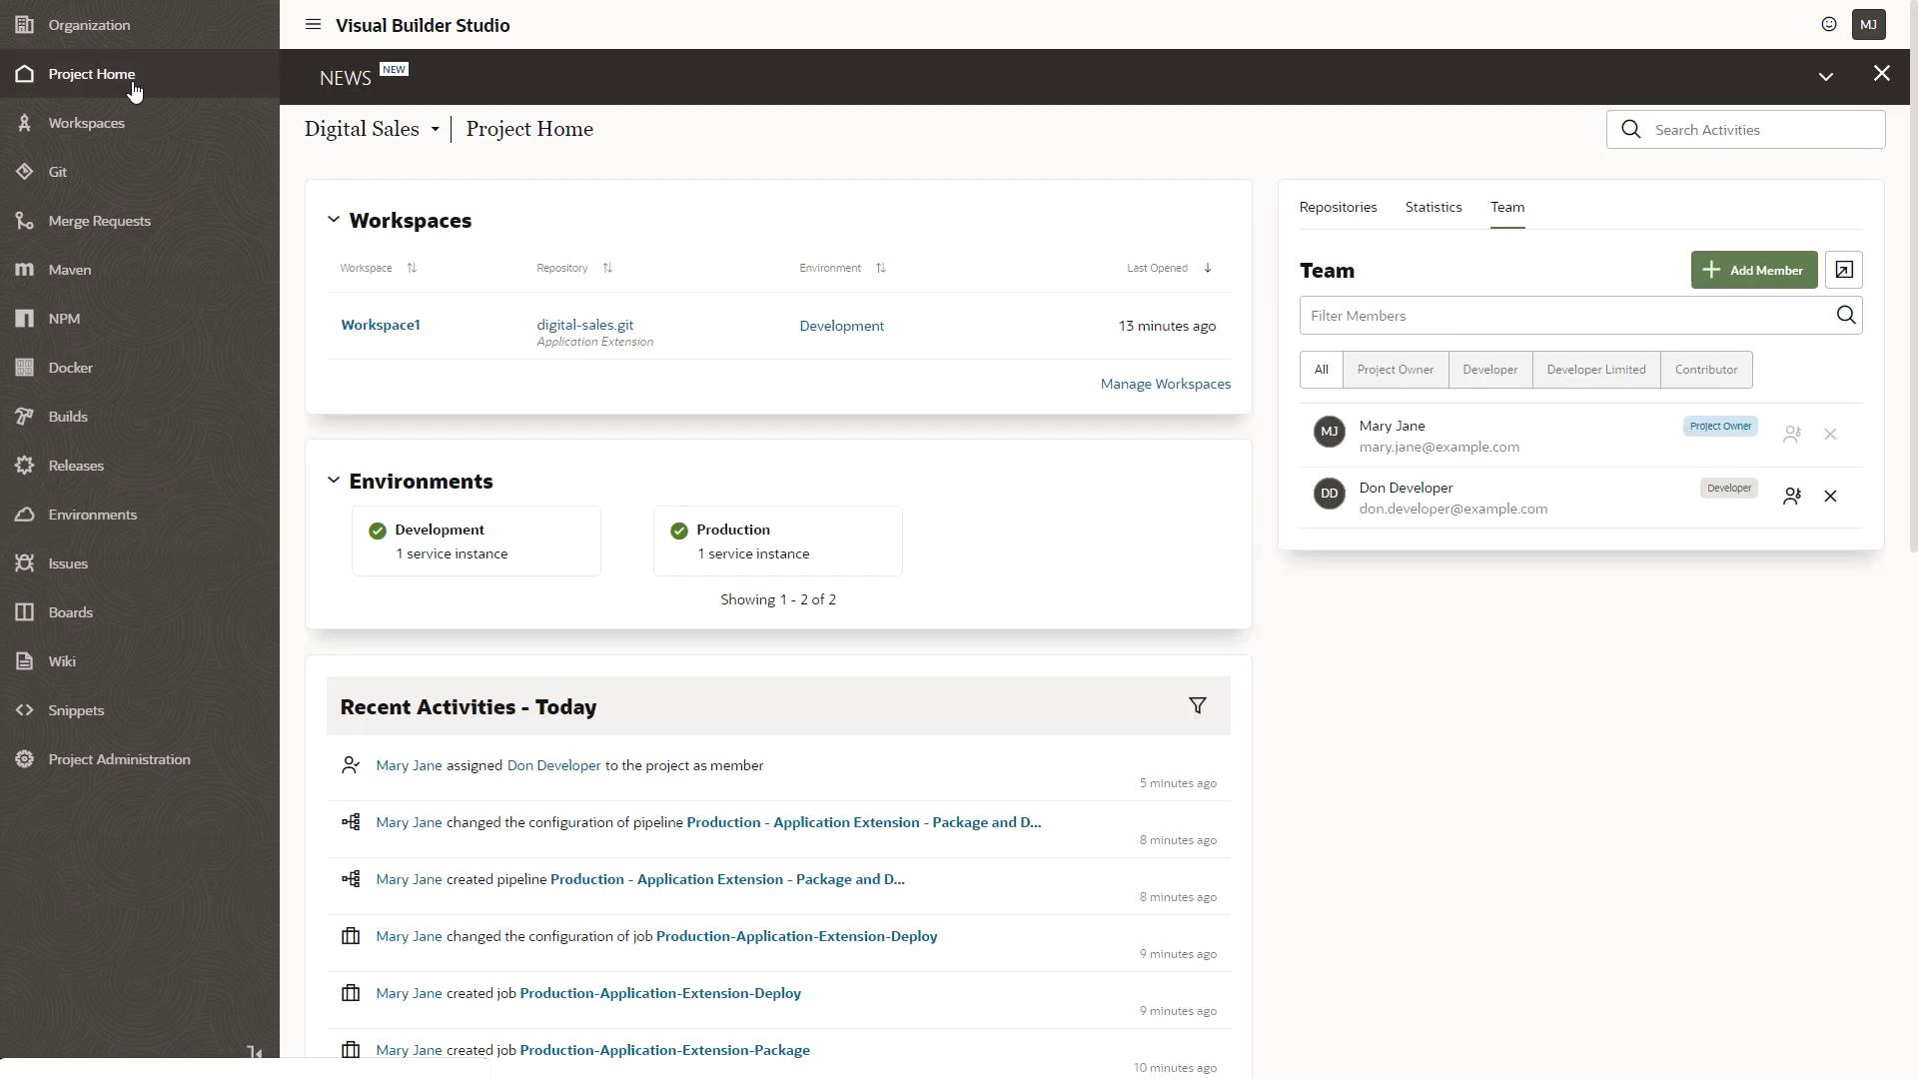